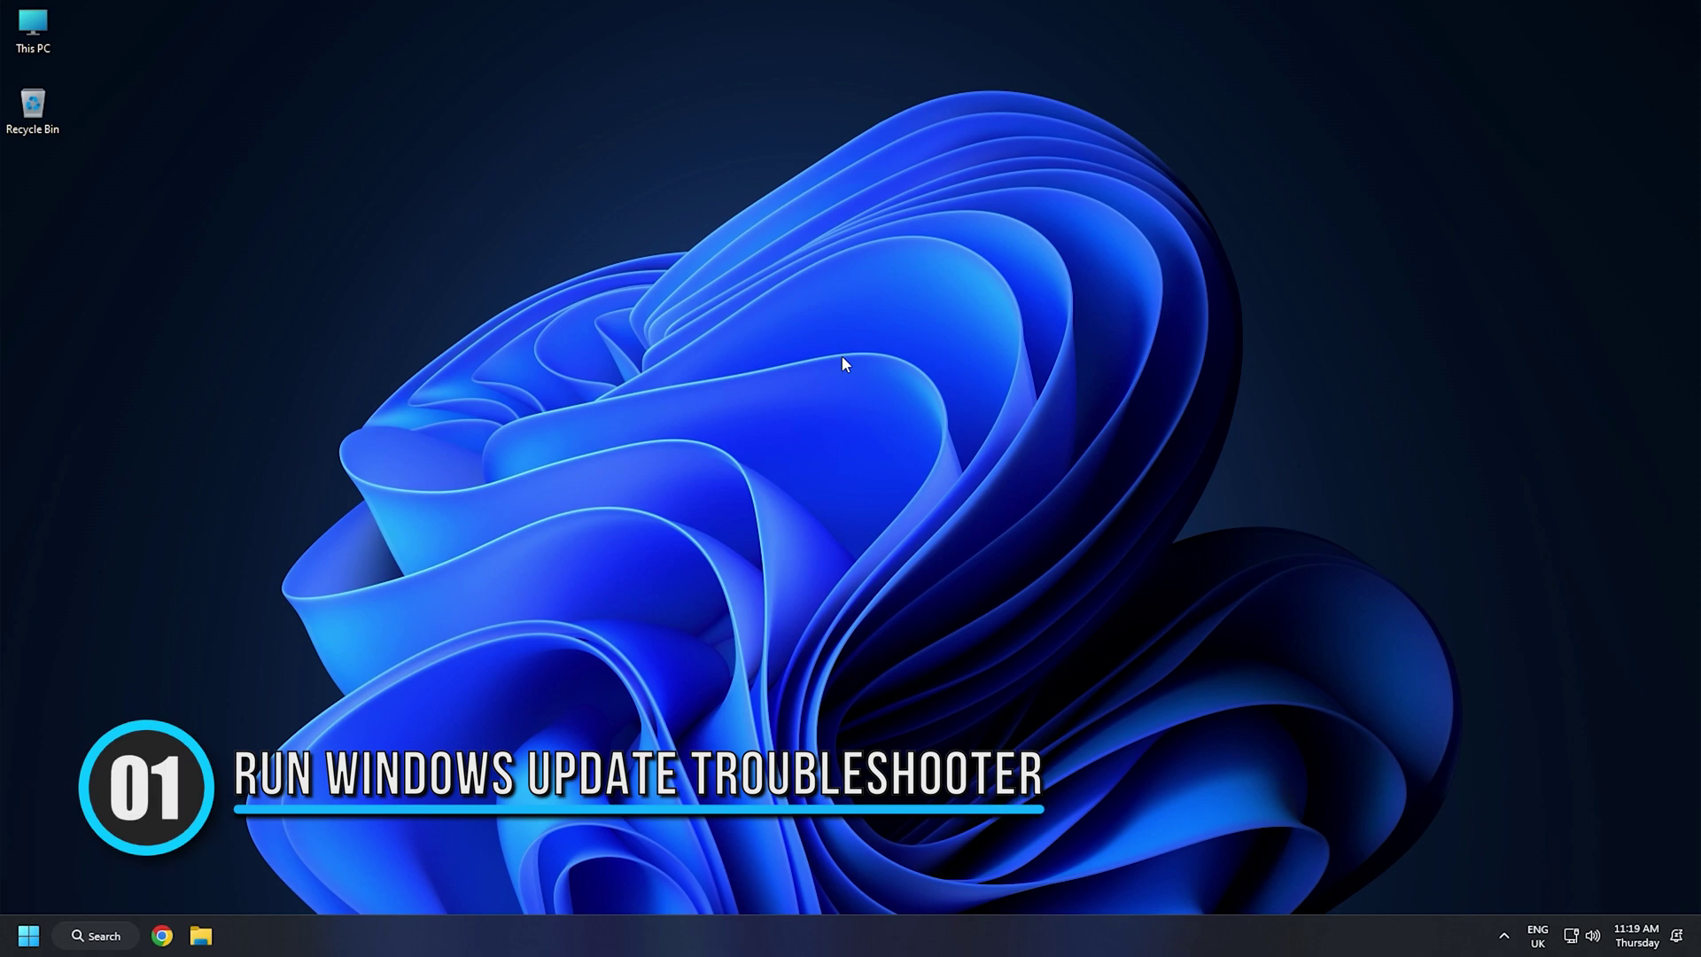
- Run the Windows Update troubleshooter from Troubleshoot settings' Other trouble-shooters list
click(89, 936)
text(troubleshoot settings)
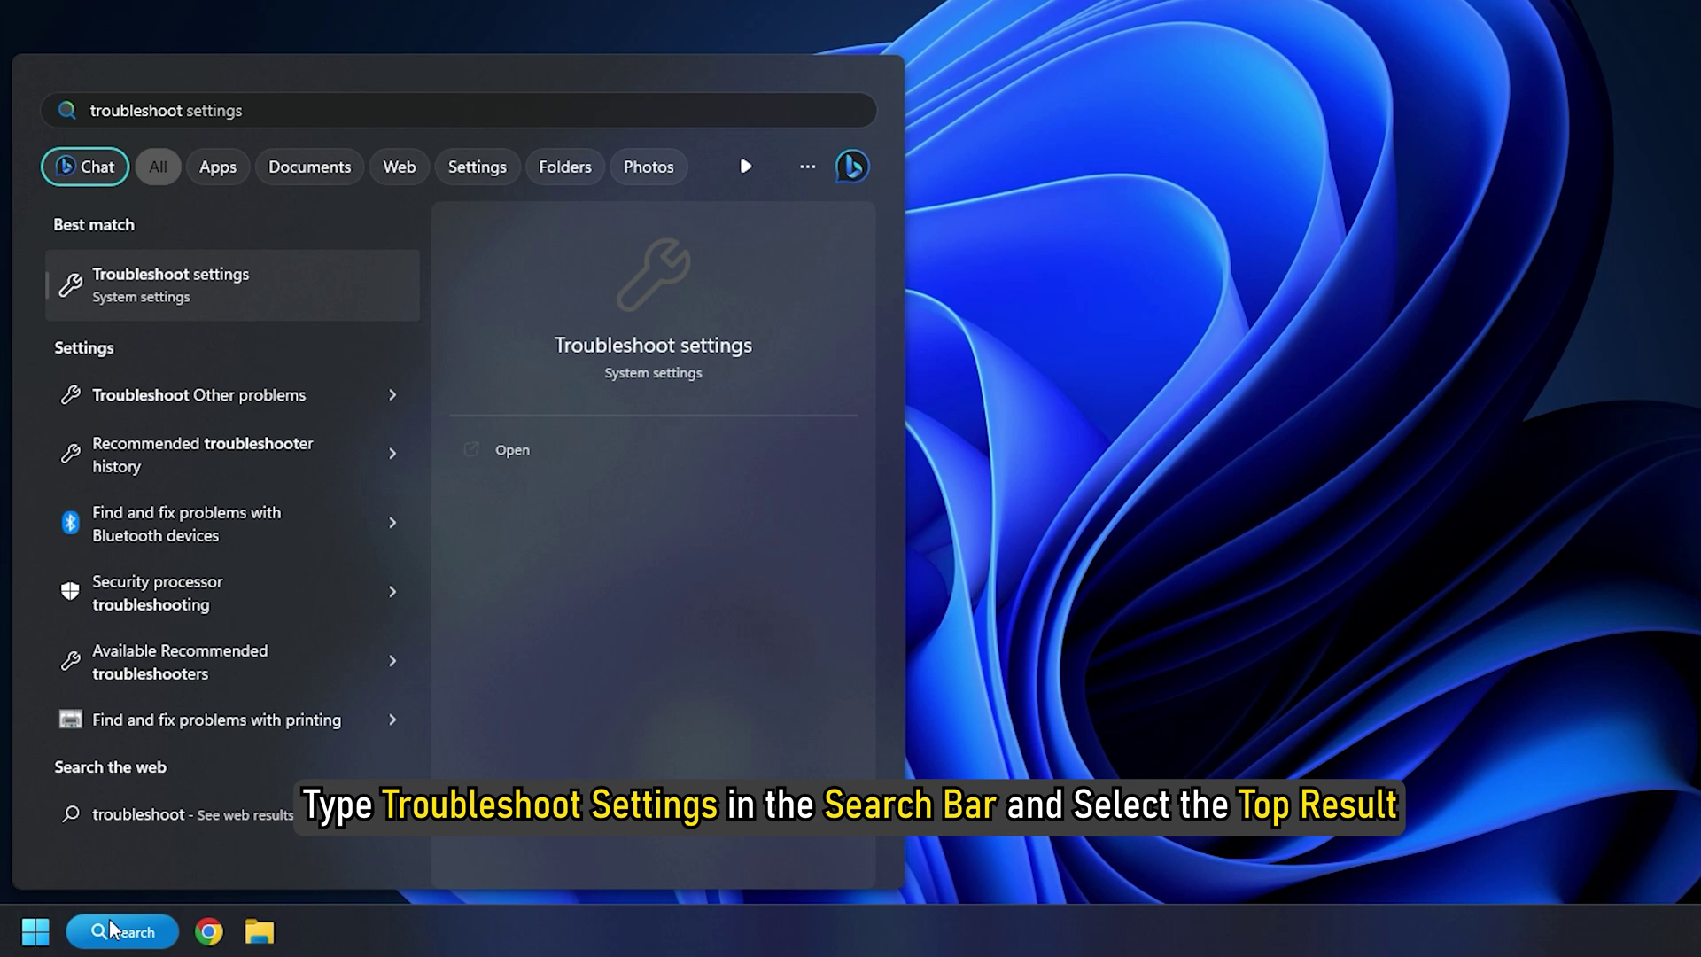
click(288, 307)
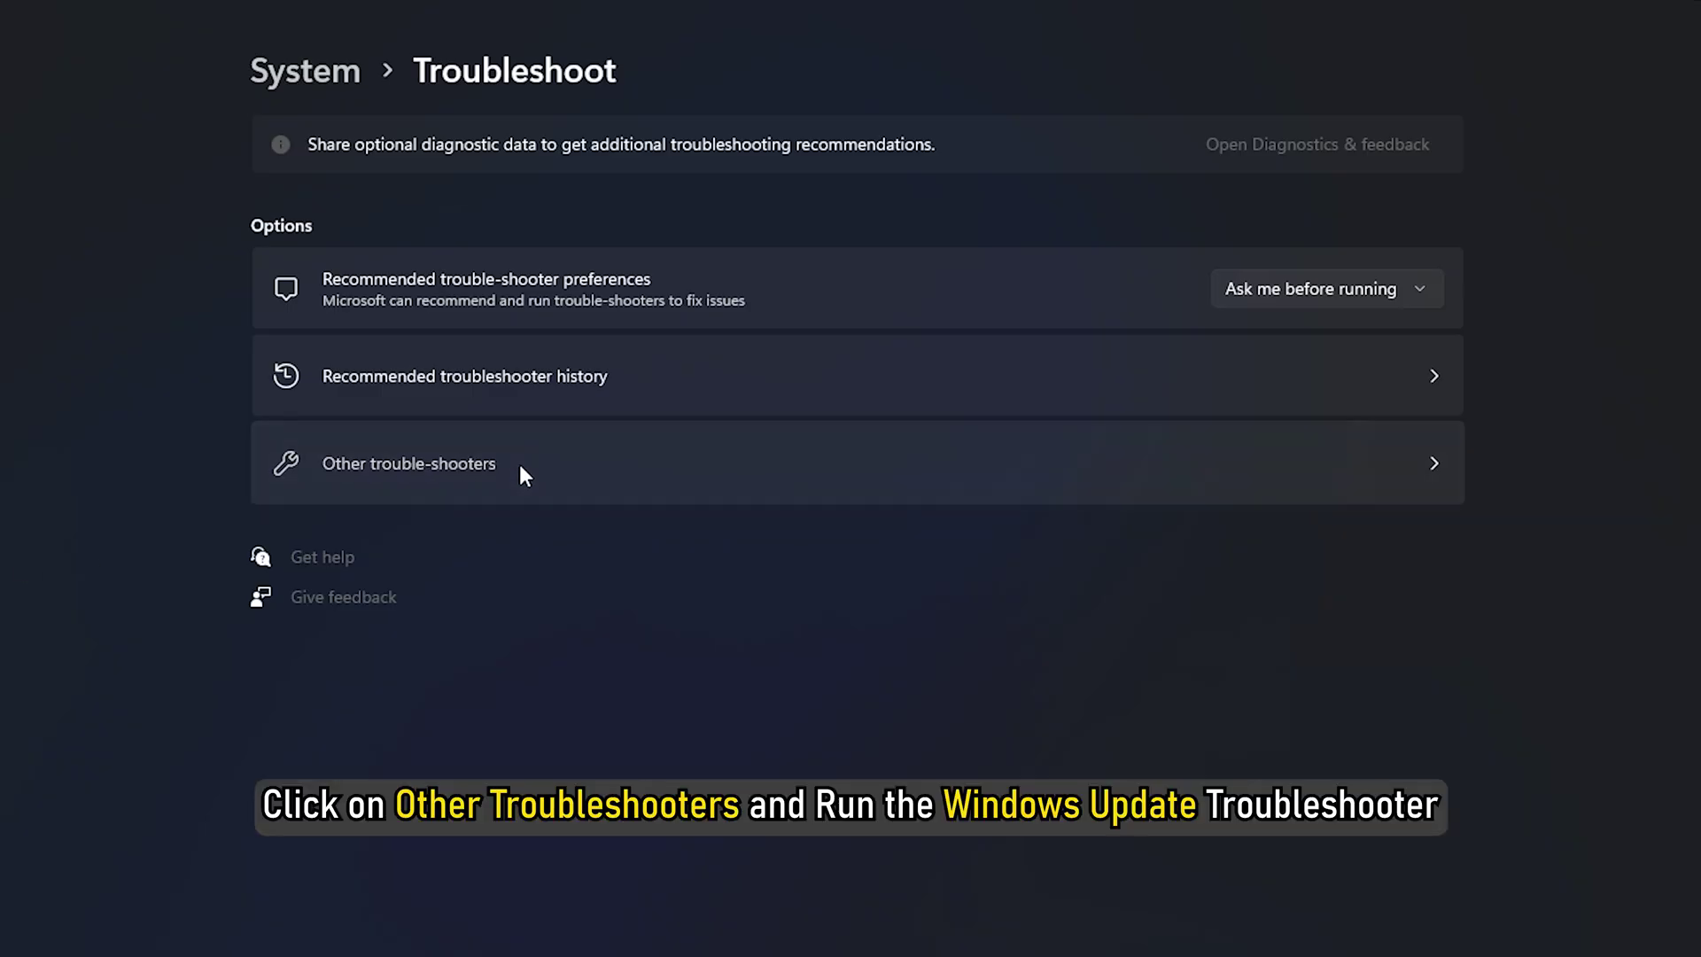
click(519, 465)
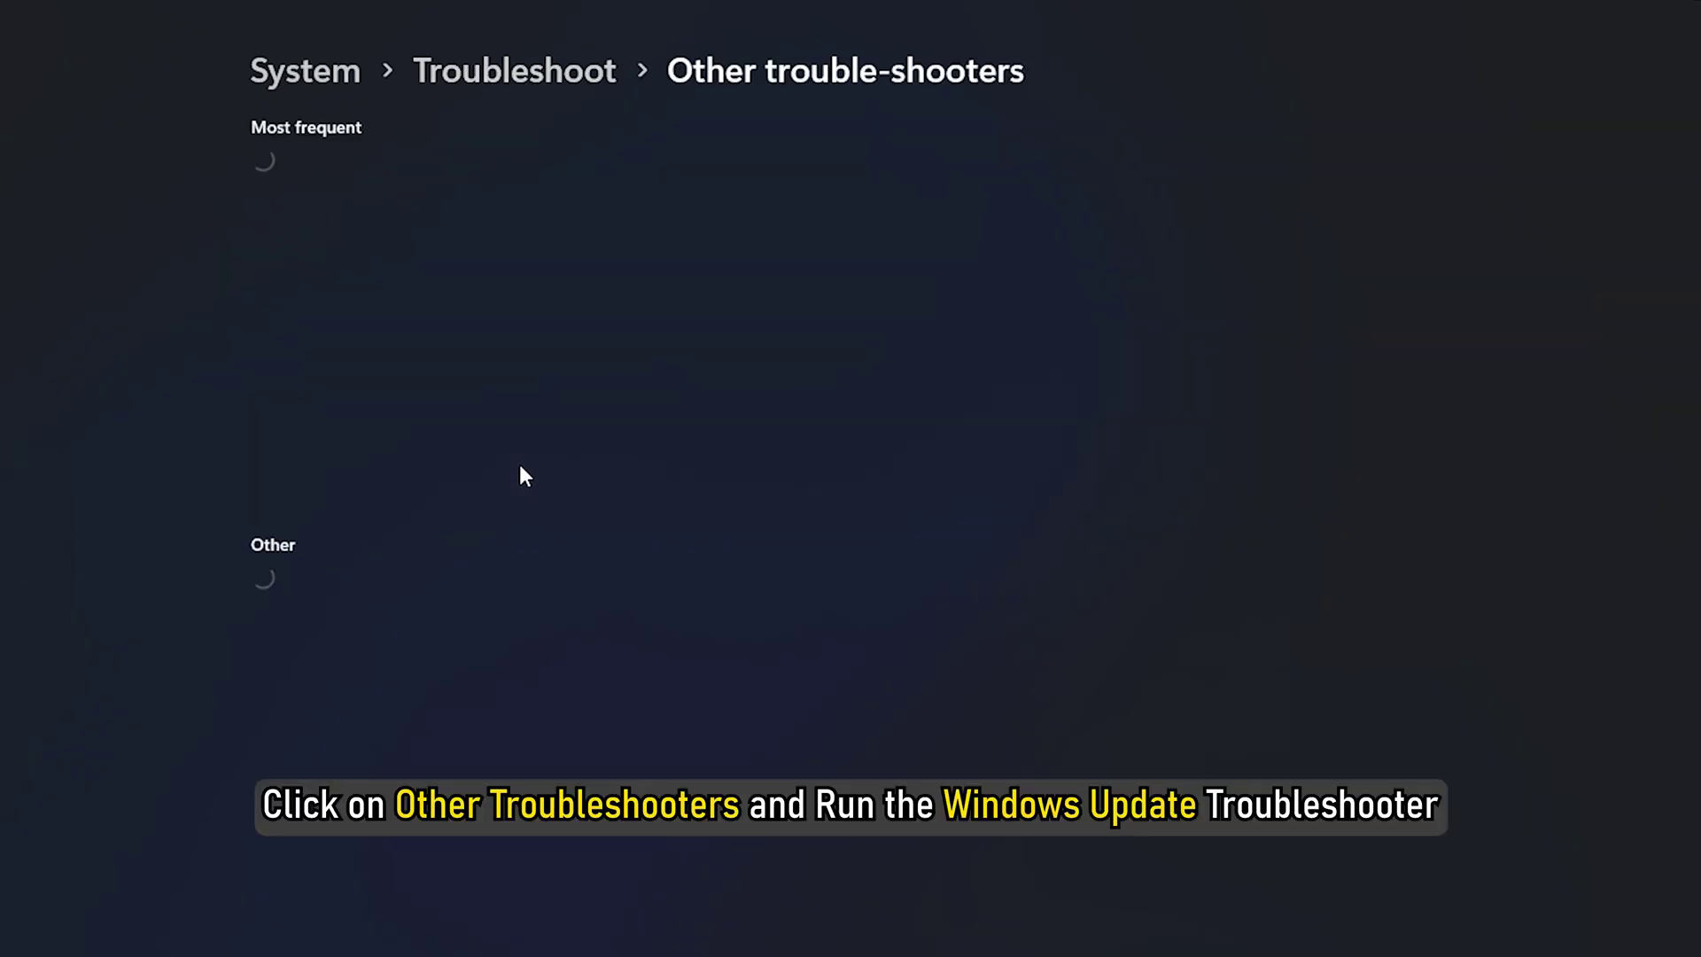
click(1418, 452)
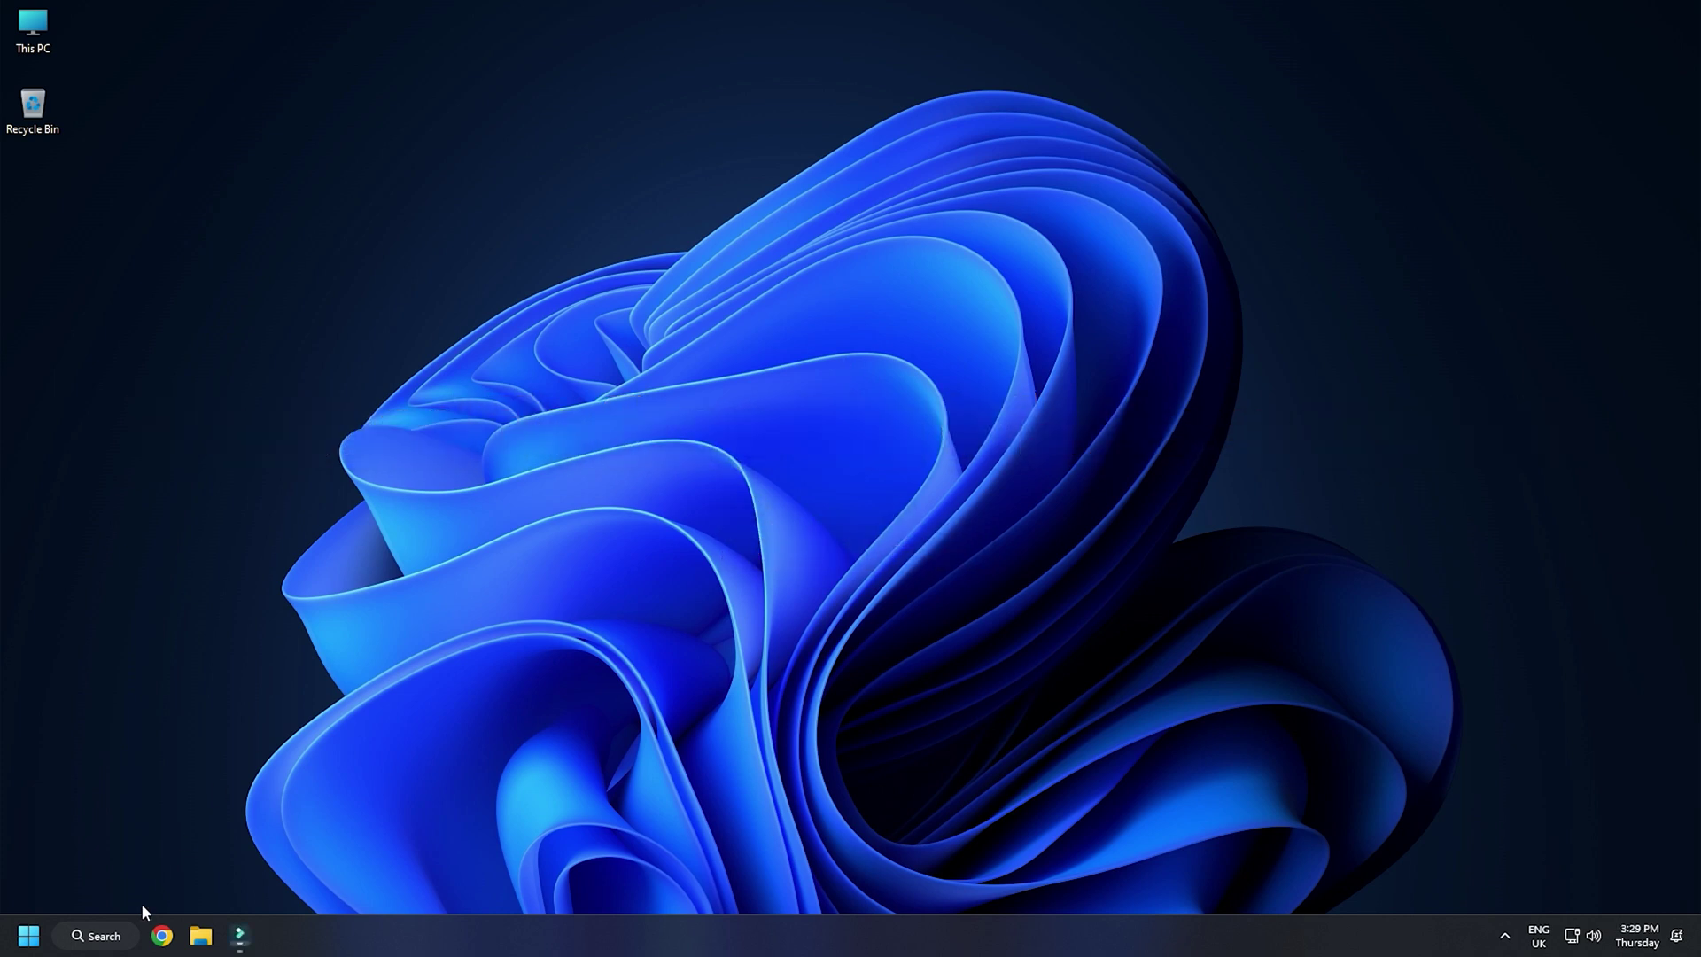
- Stop the Windows Update service in the Services console
click(124, 942)
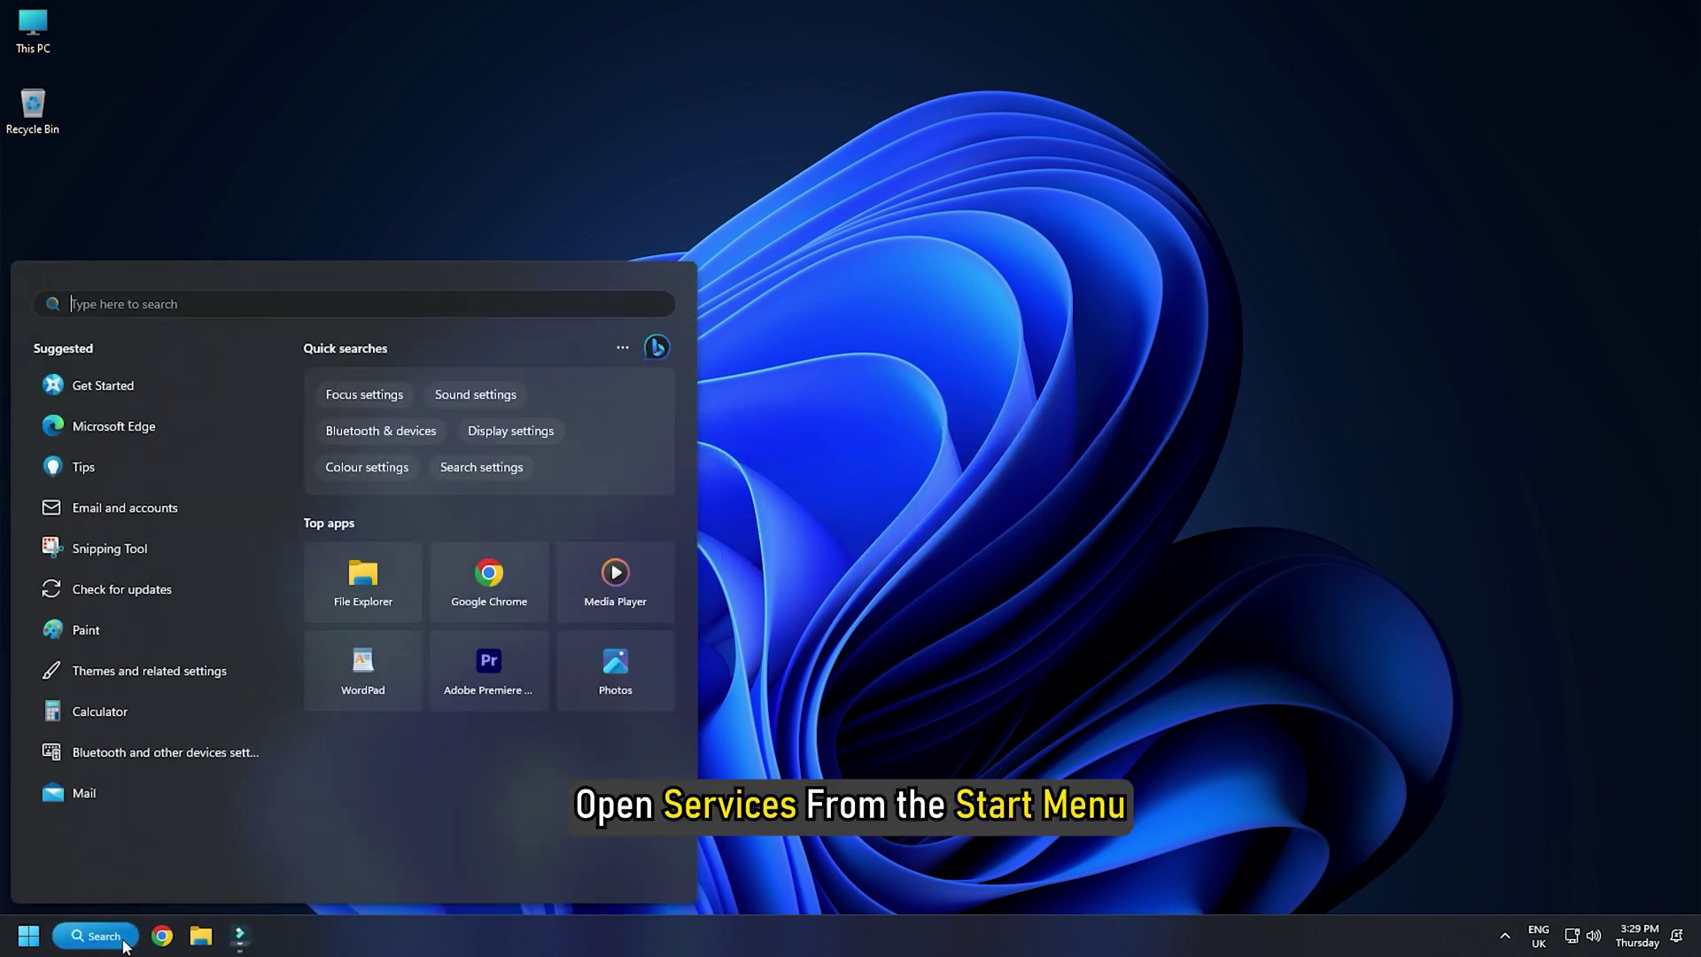
text(services)
key(Return)
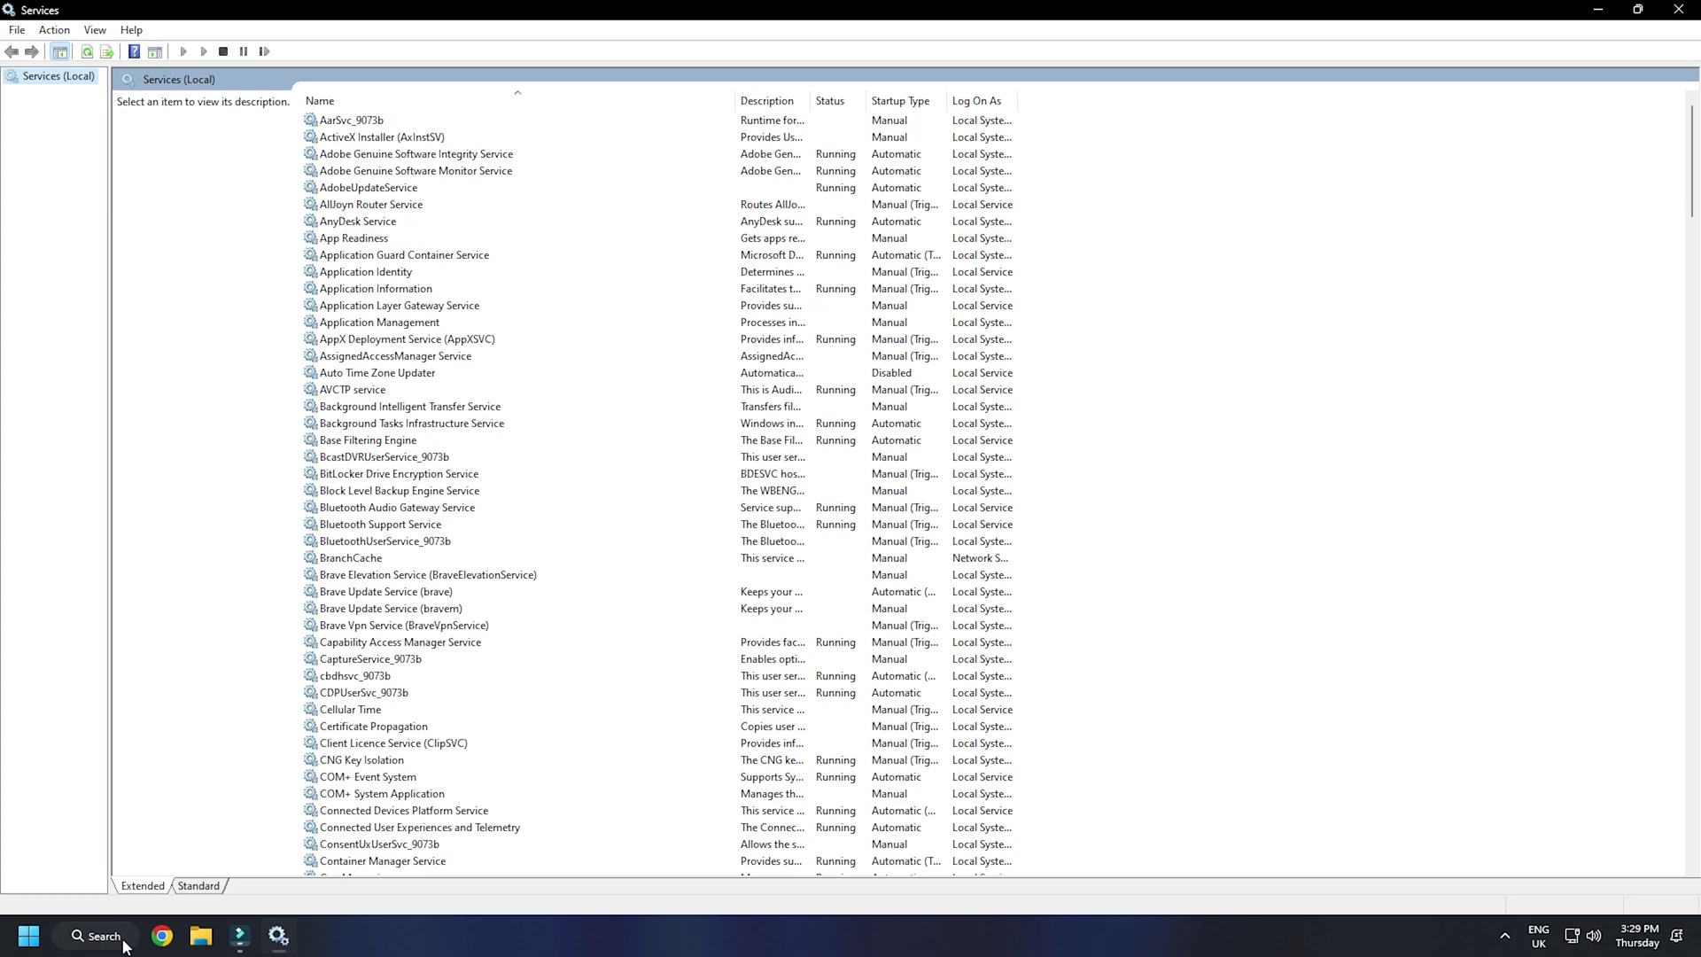
scroll(608, 645, down, 20)
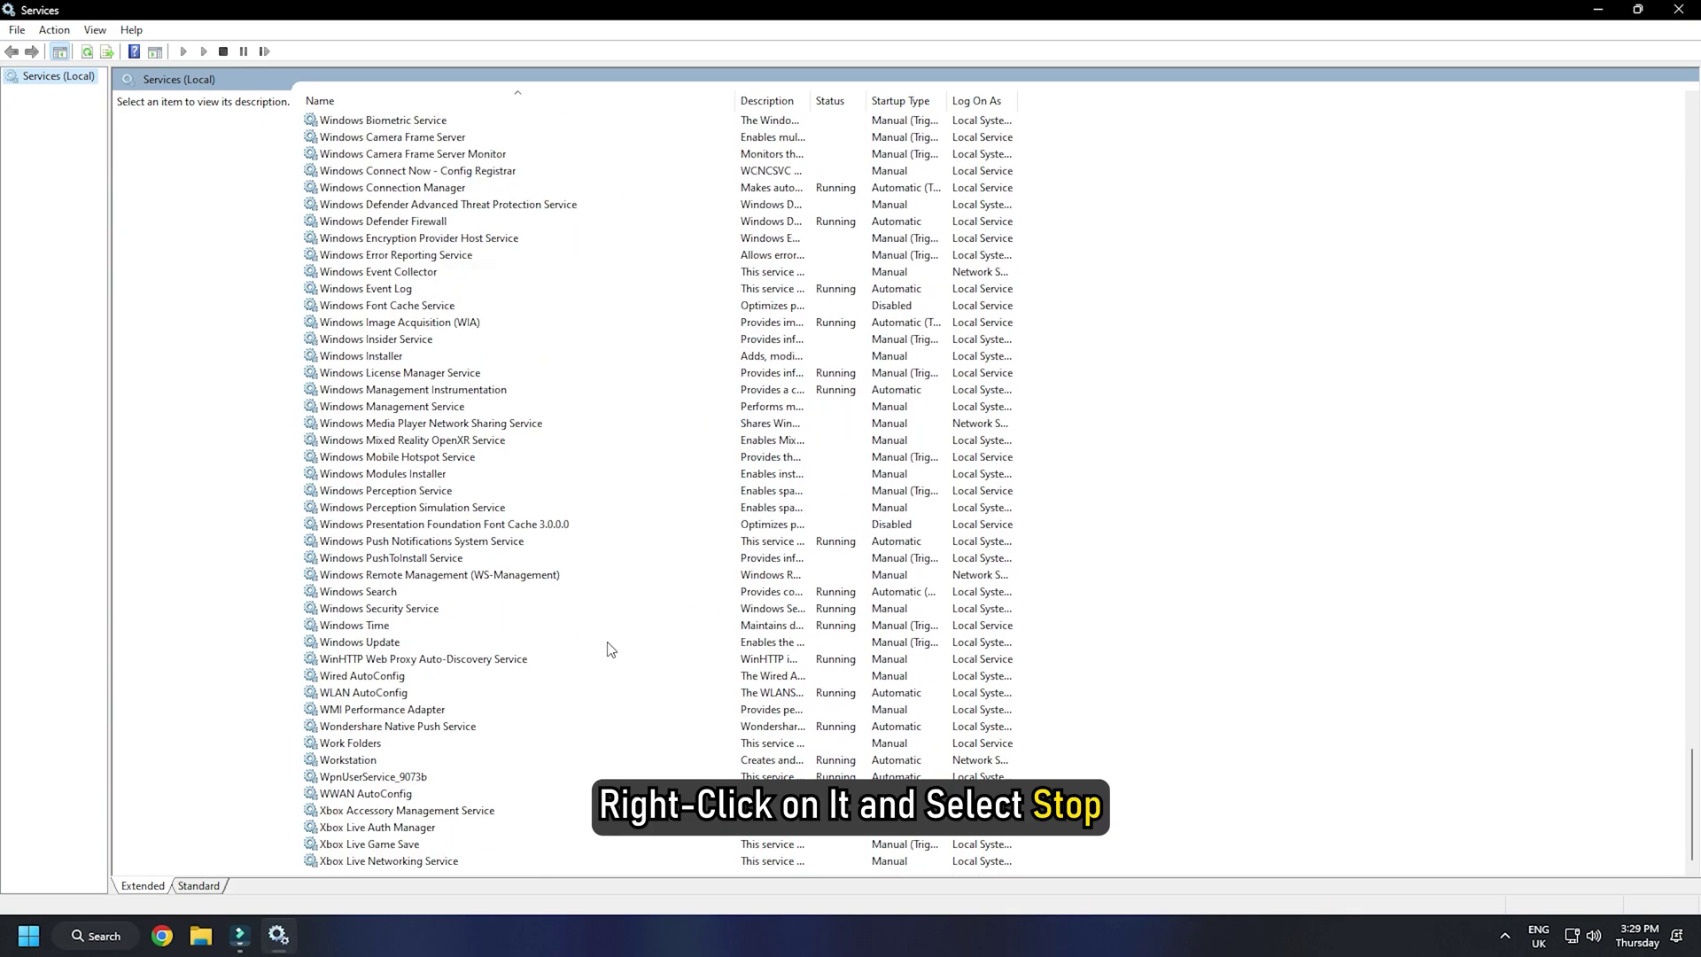
right_click(400, 645)
click(461, 675)
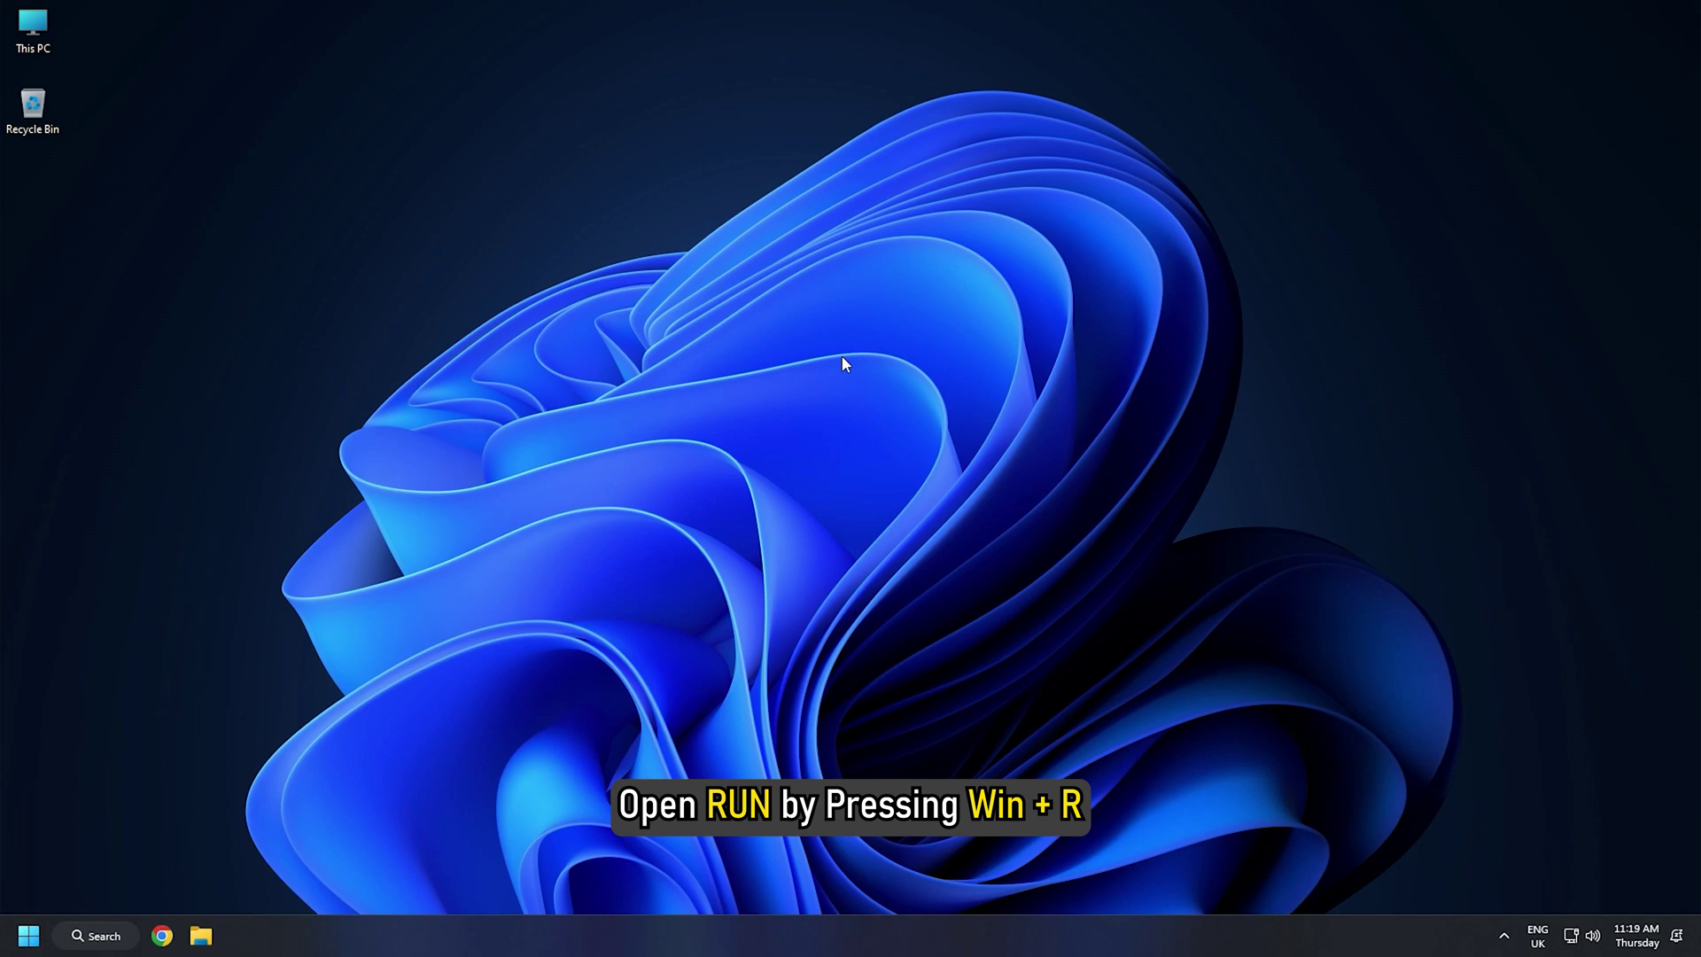
- Open %windir%\SoftwareDistribution\DataStore in File Explorer through the Run dialog
key(super+r)
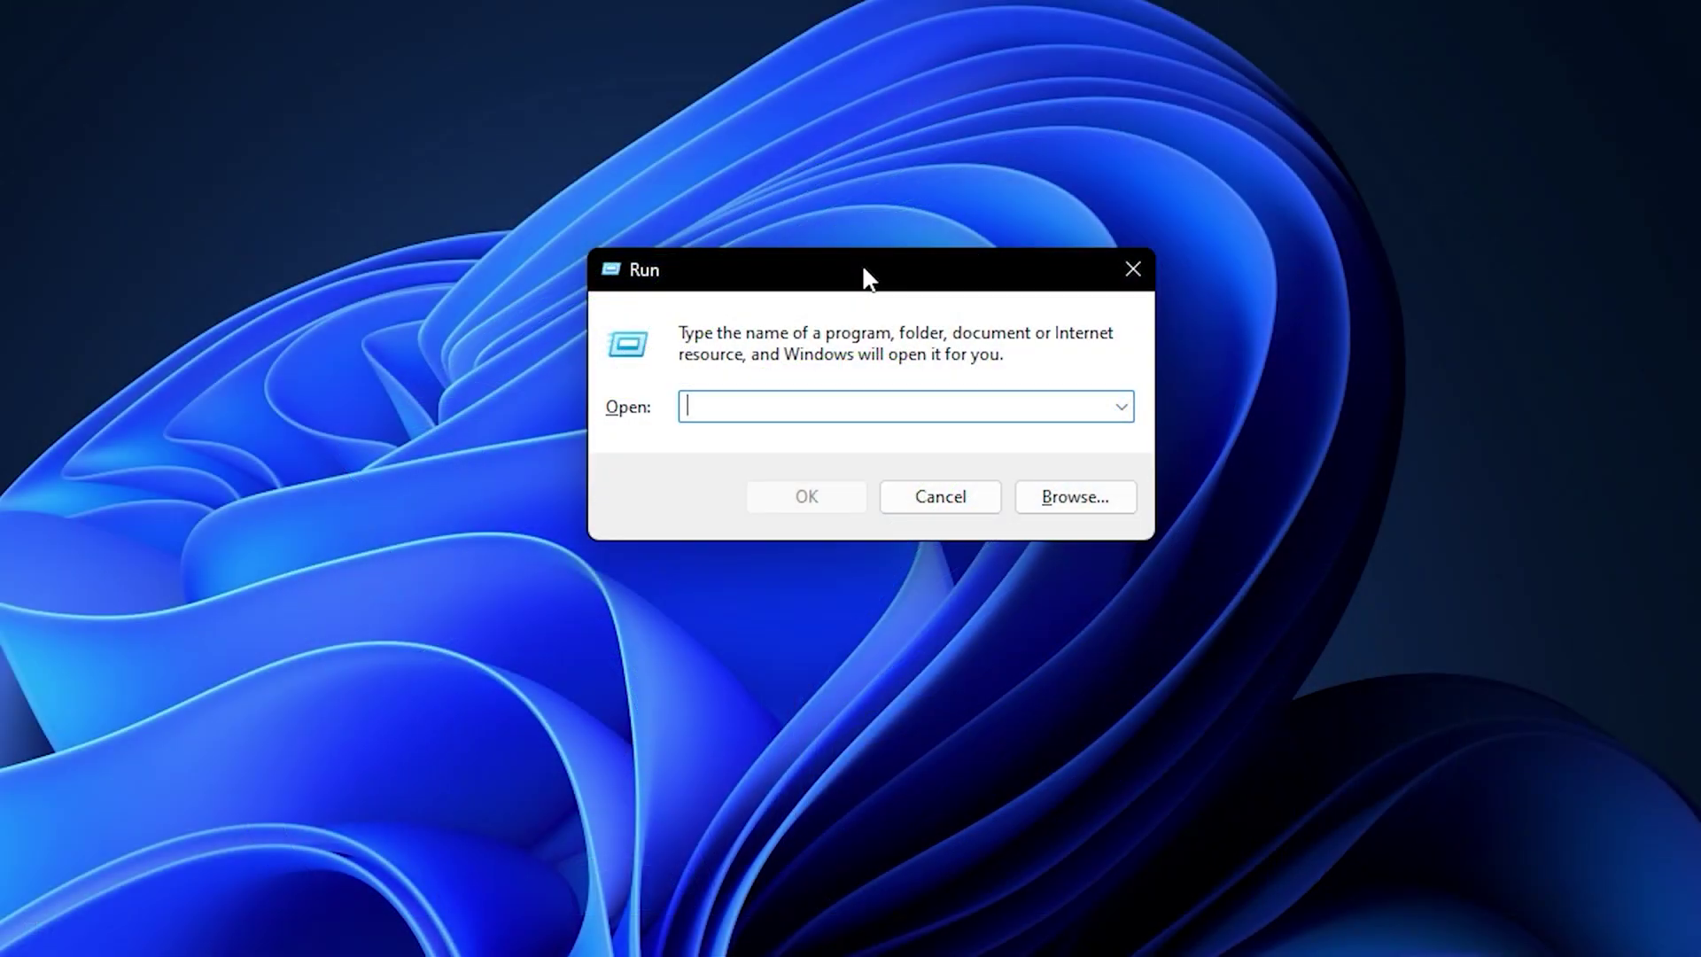
text(%windir%\SoftwareDistribution\DataStore)
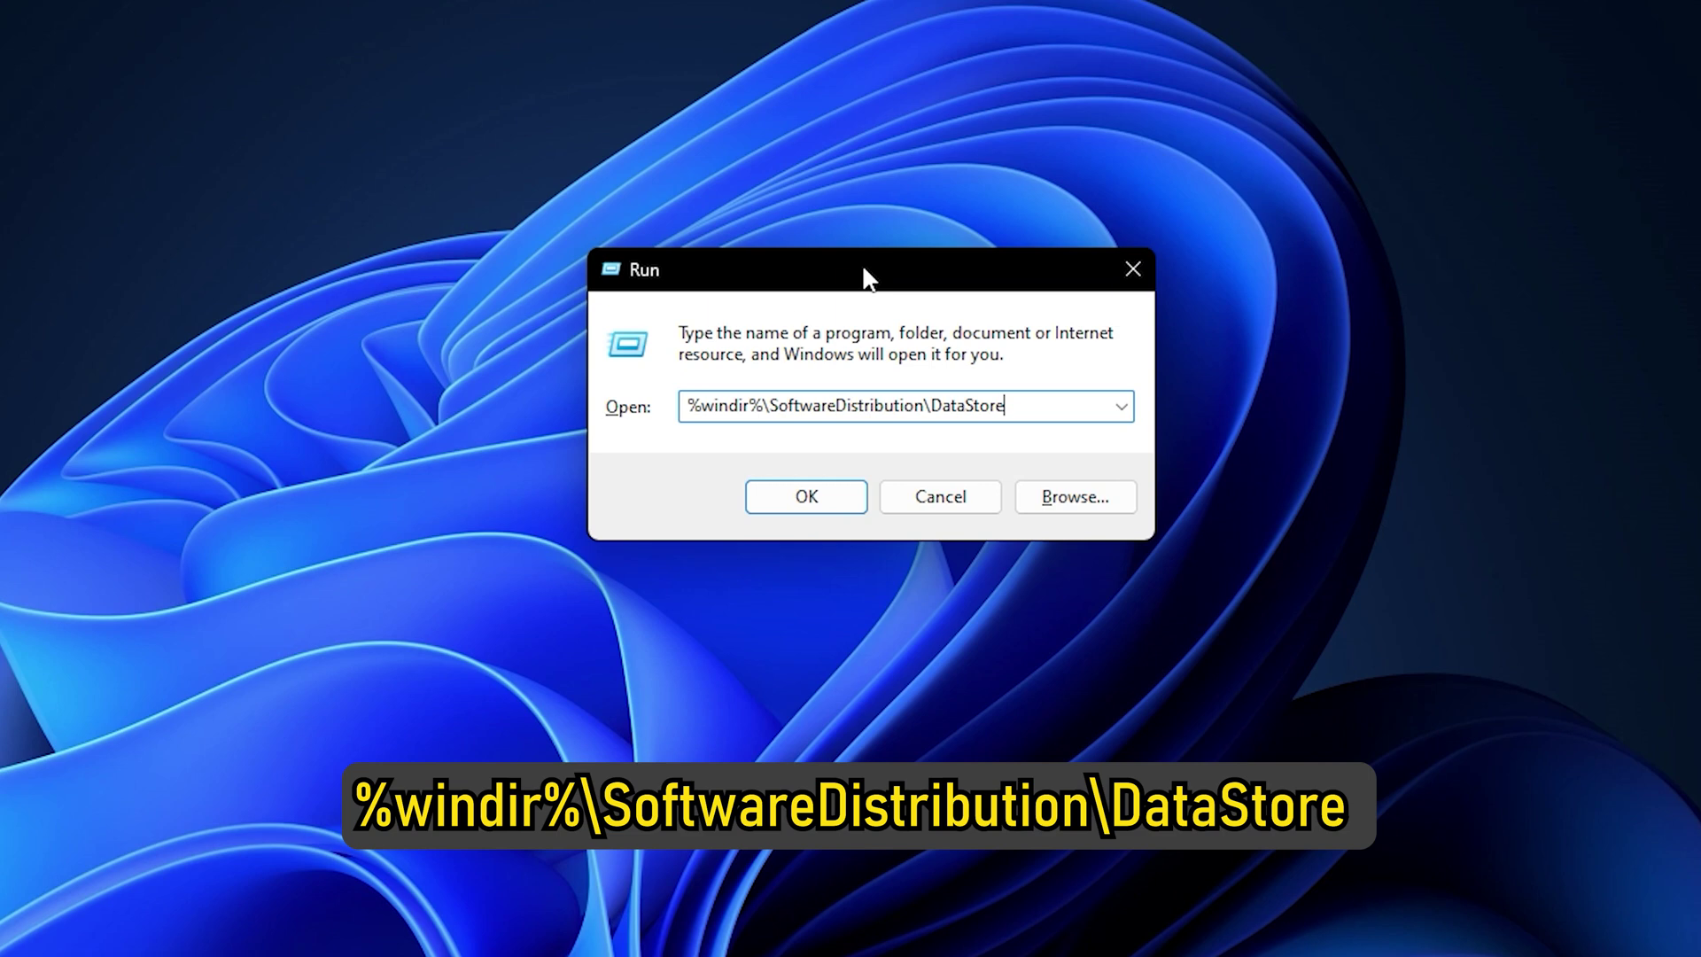
key(Return)
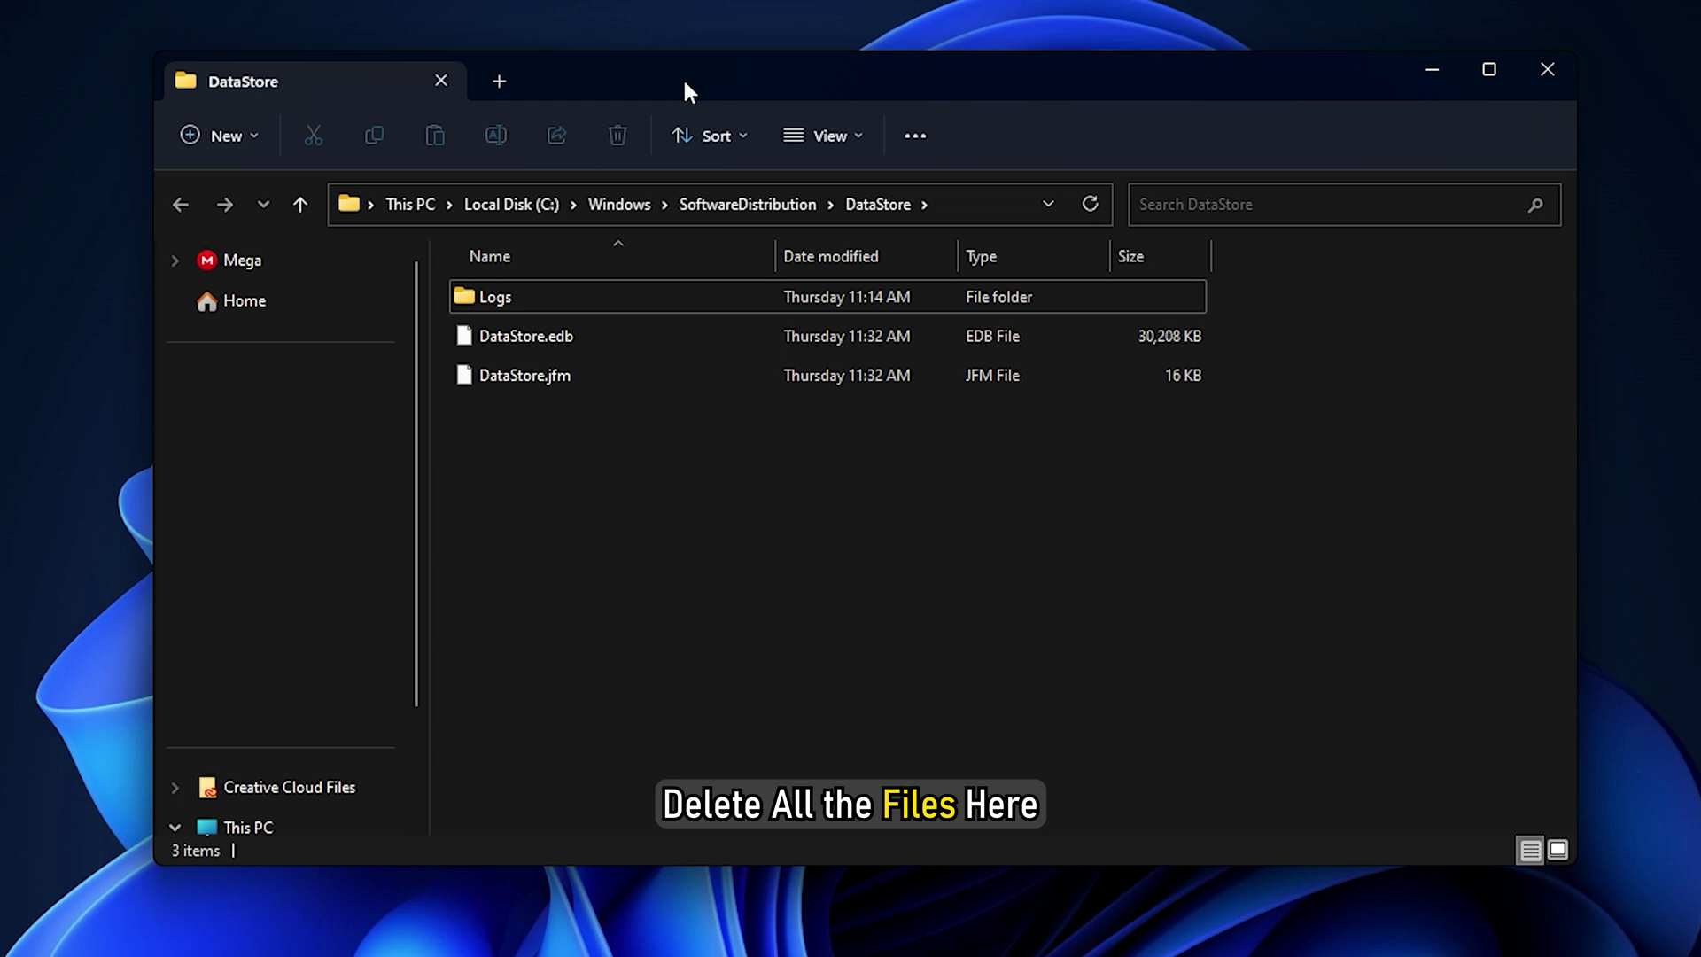
- Permanently delete Logs, DataStore.edb and DataStore.jfm, confirming both access prompts
drag(720, 496, 647, 294)
key(shift+Delete)
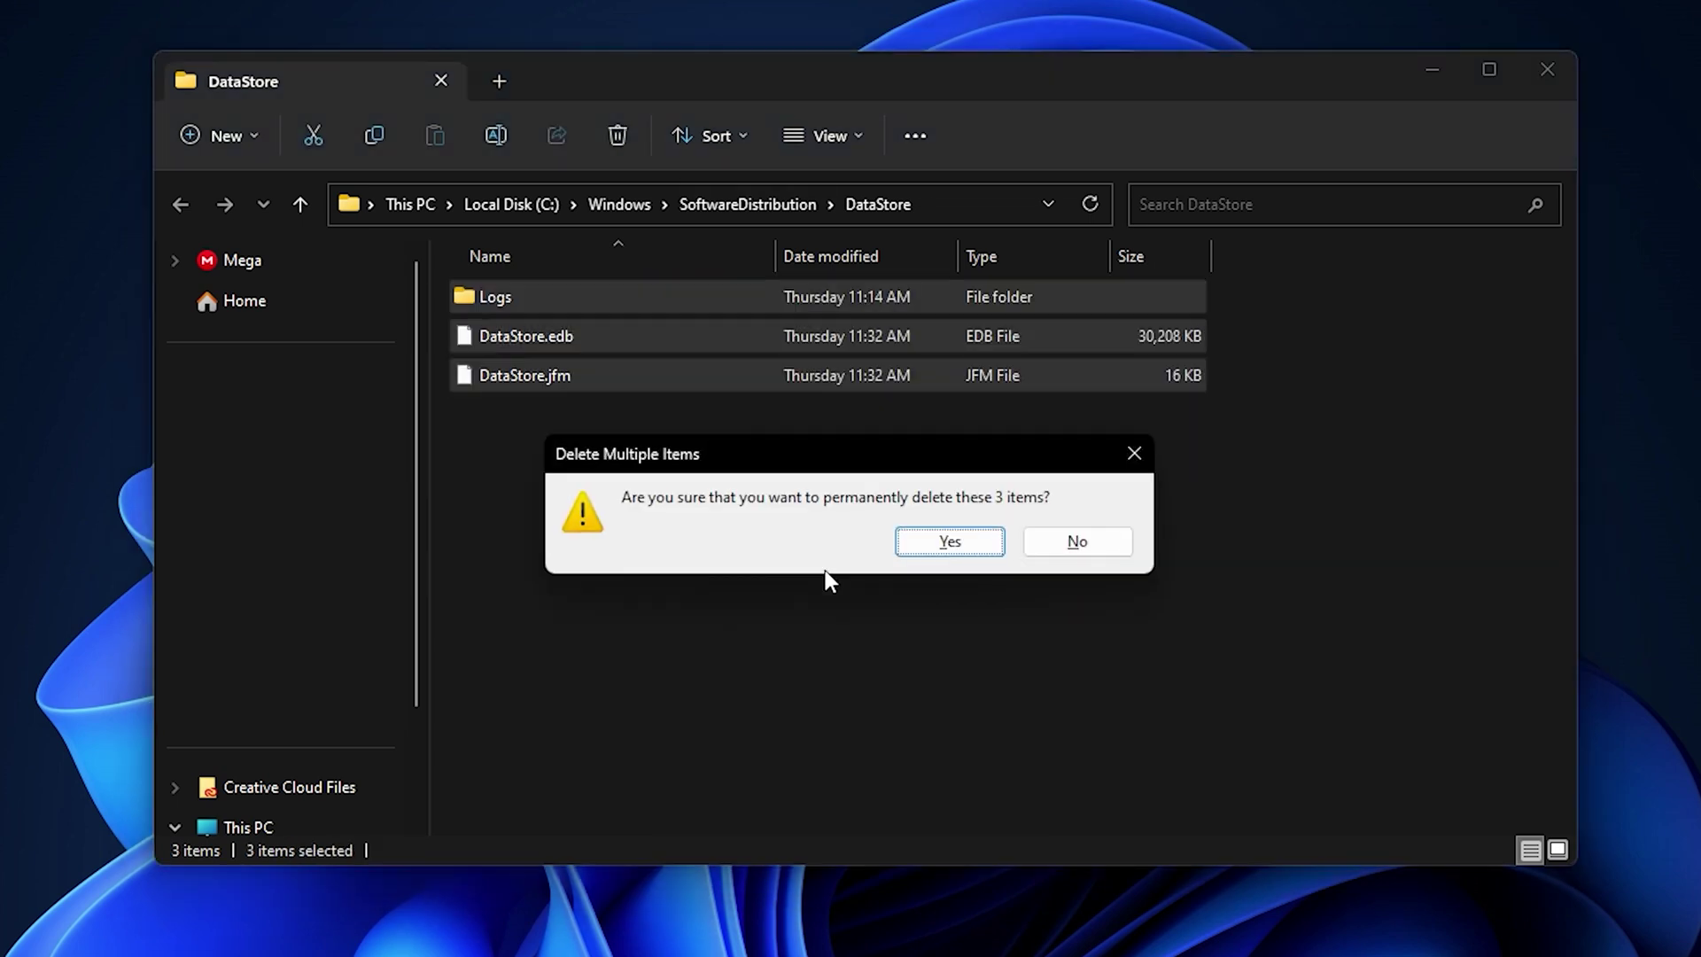
key(Return)
click(791, 398)
click(793, 401)
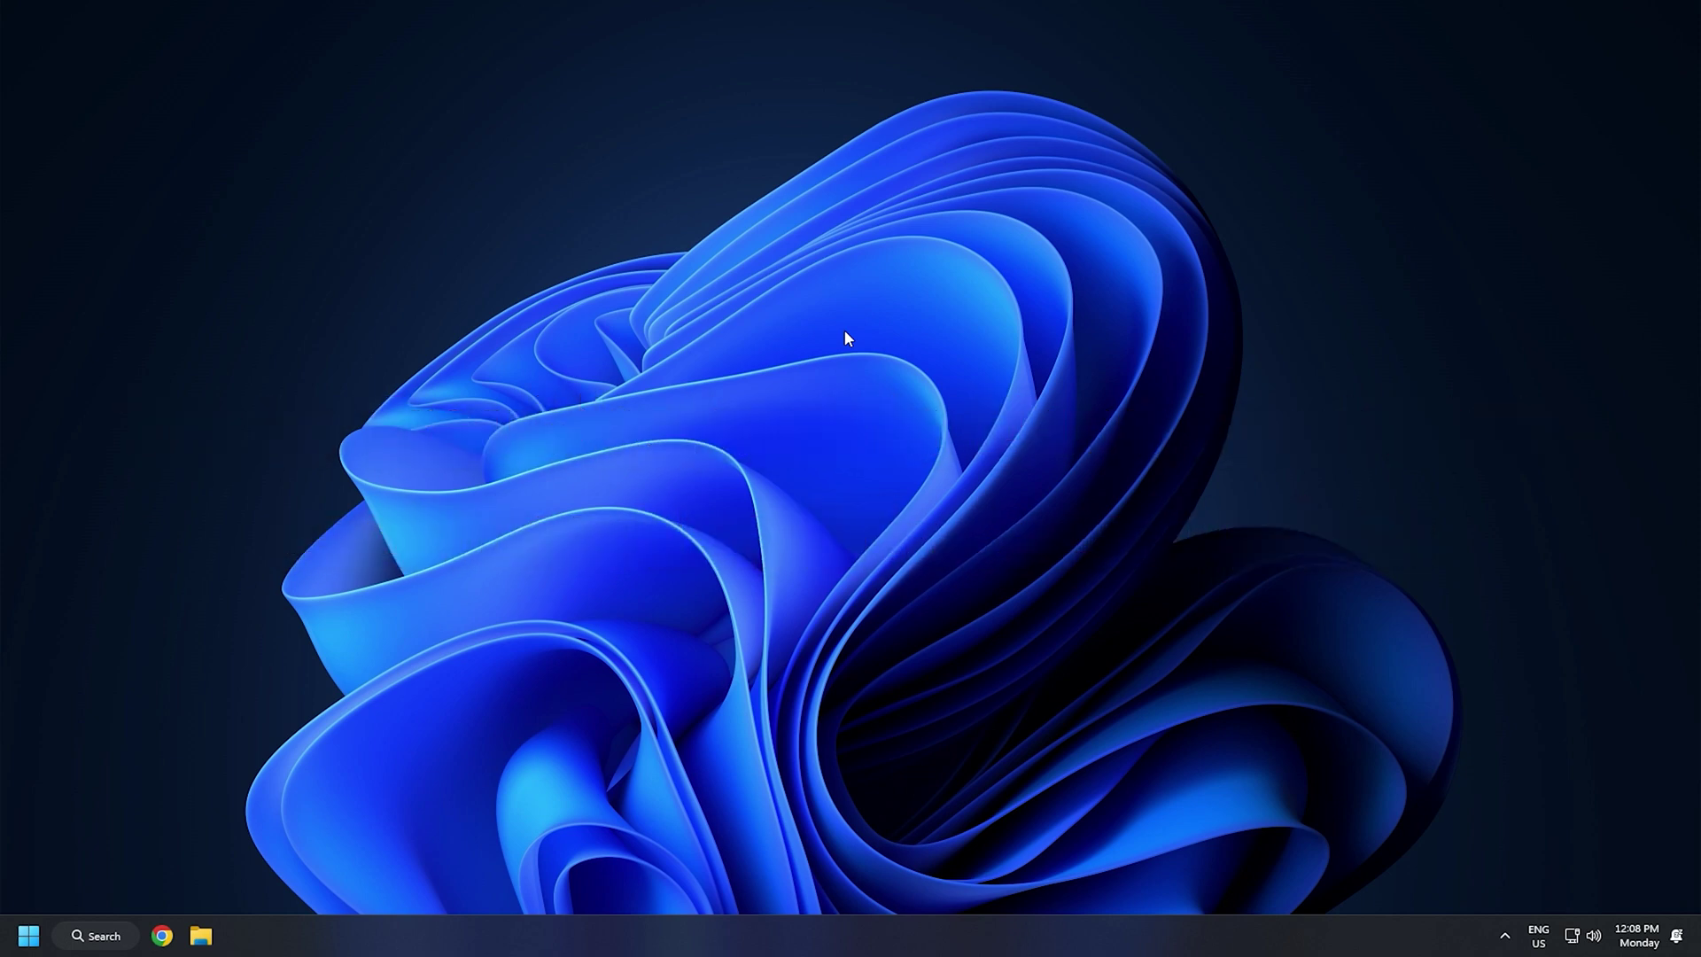
- Launch msconfig and choose Selective startup with Load startup items unchecked
click(90, 947)
text(msconfig)
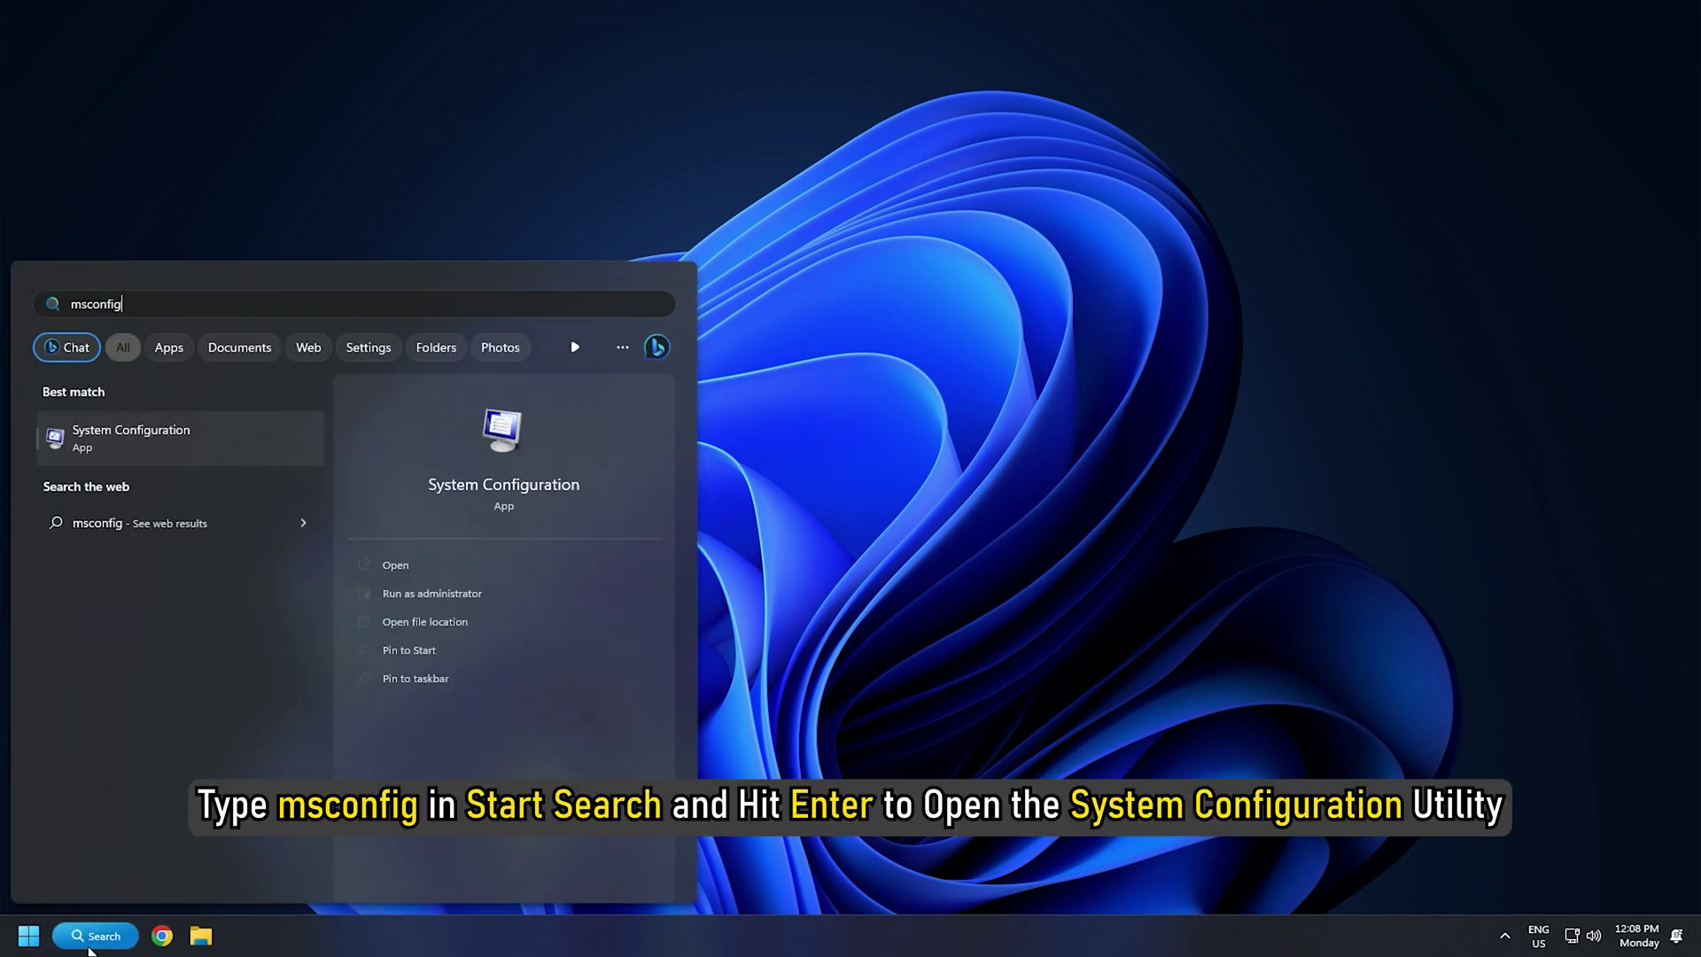
key(Return)
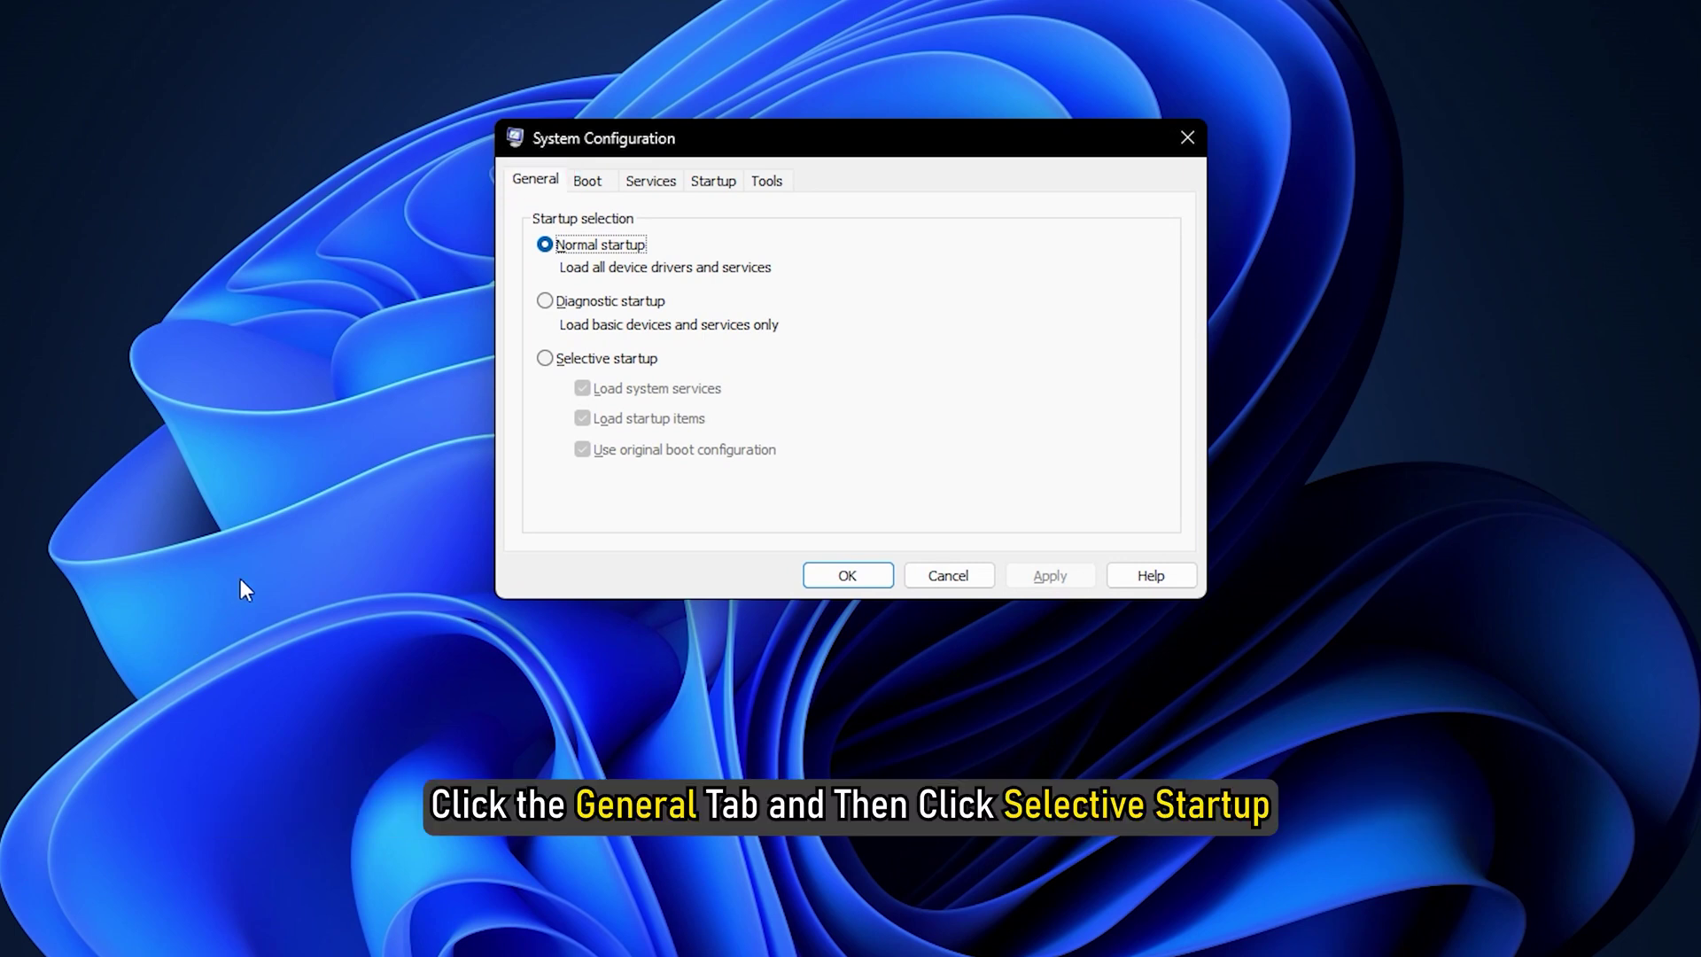
click(545, 358)
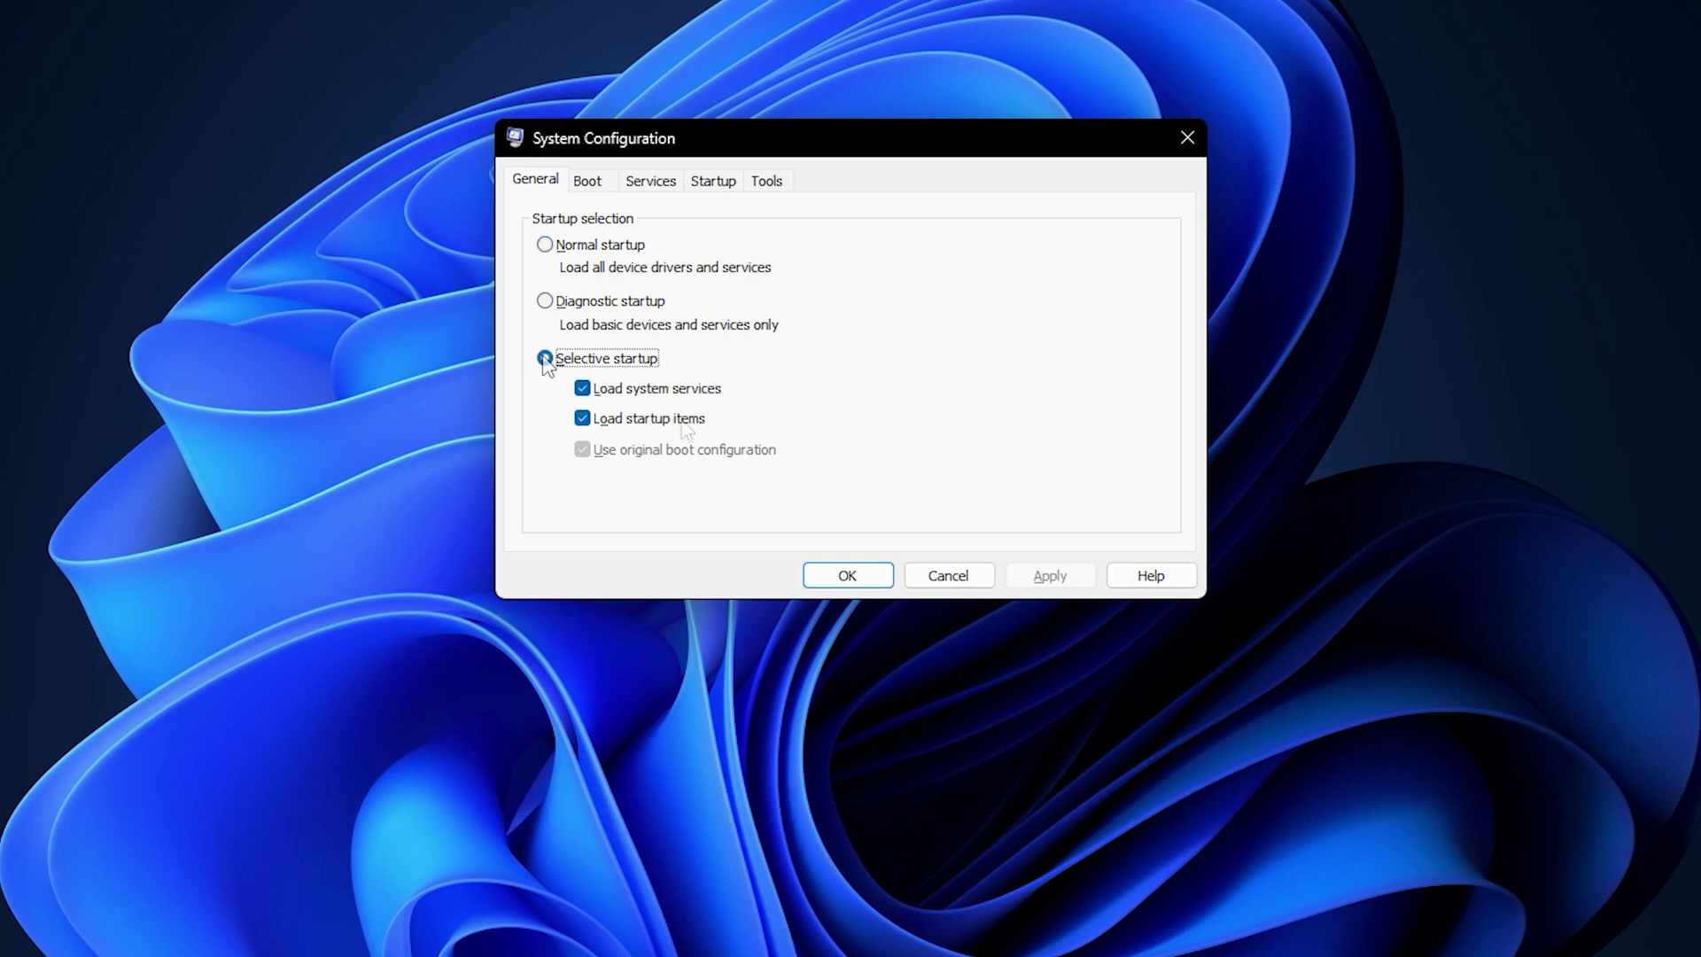
click(583, 419)
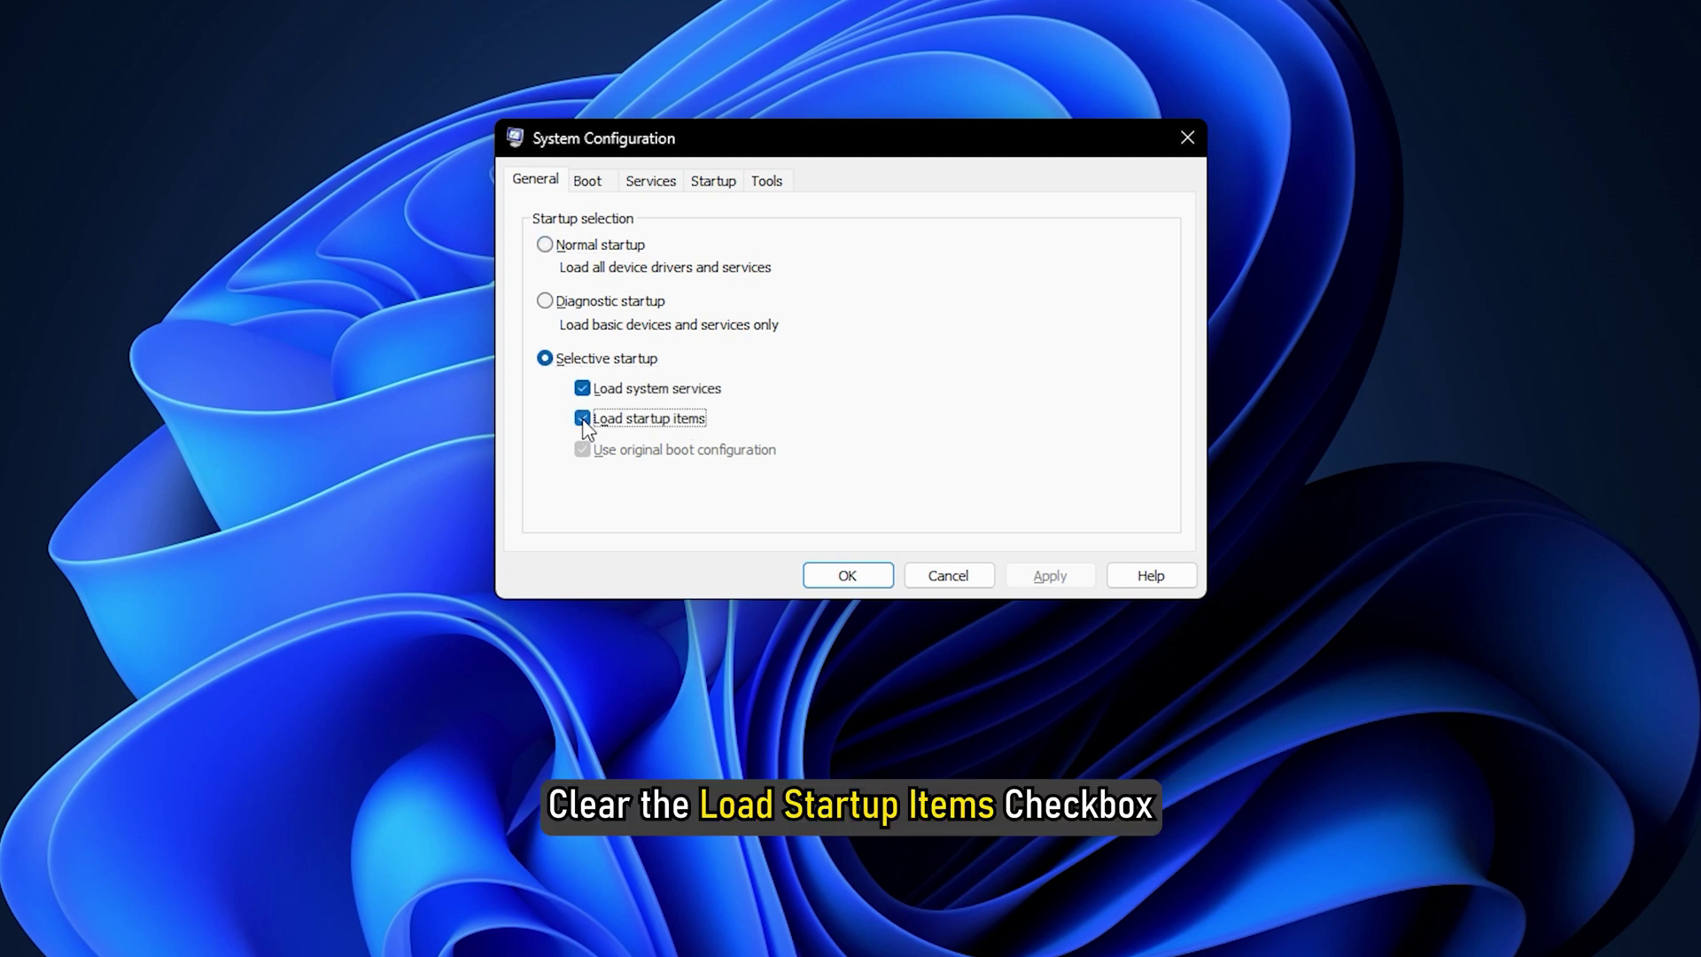
click(583, 419)
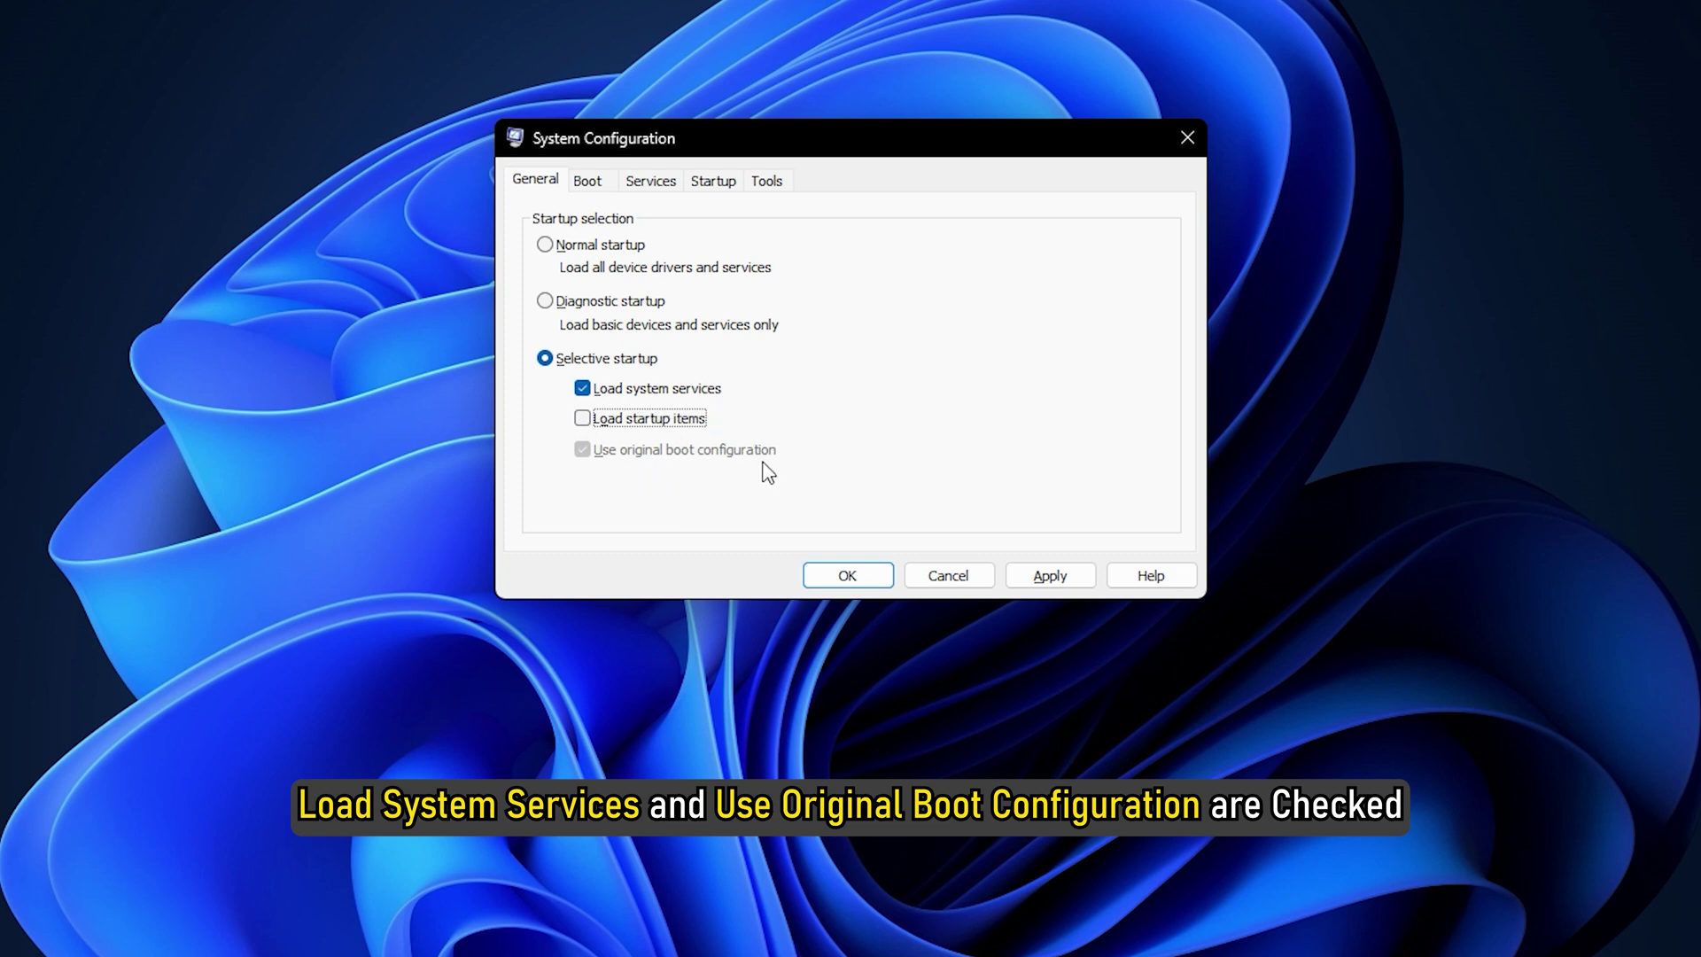
- Apply selective startup, hide Microsoft services, disable all others, and confirm with OK
key(alt+a)
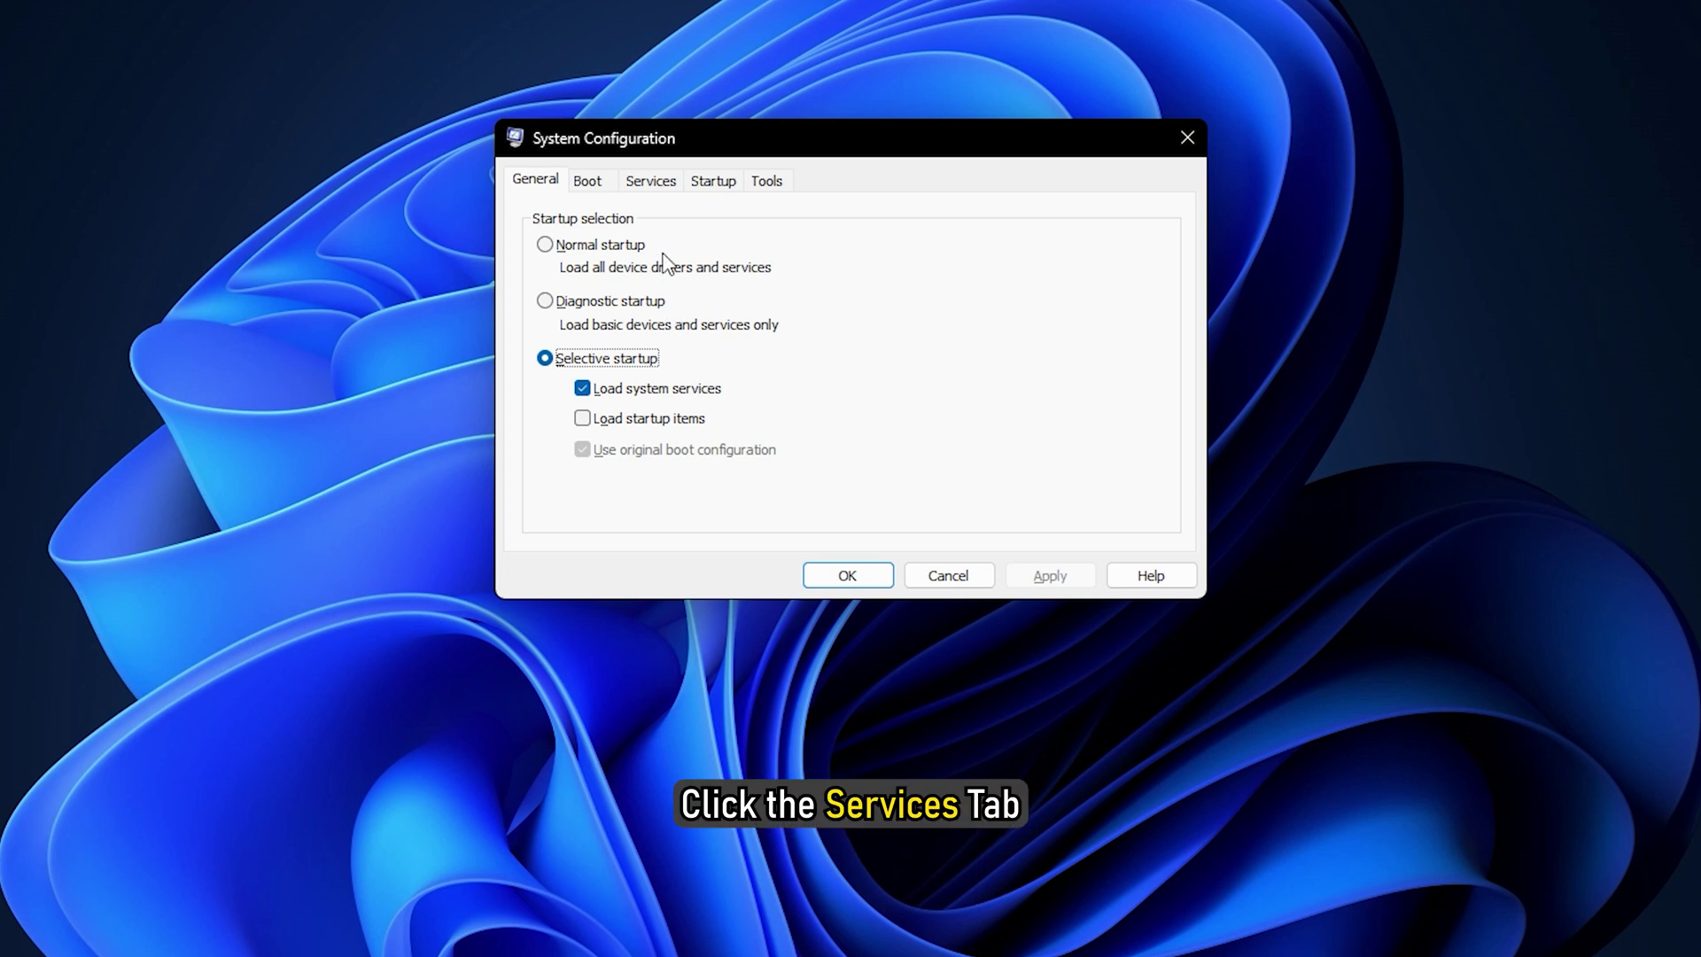
click(651, 181)
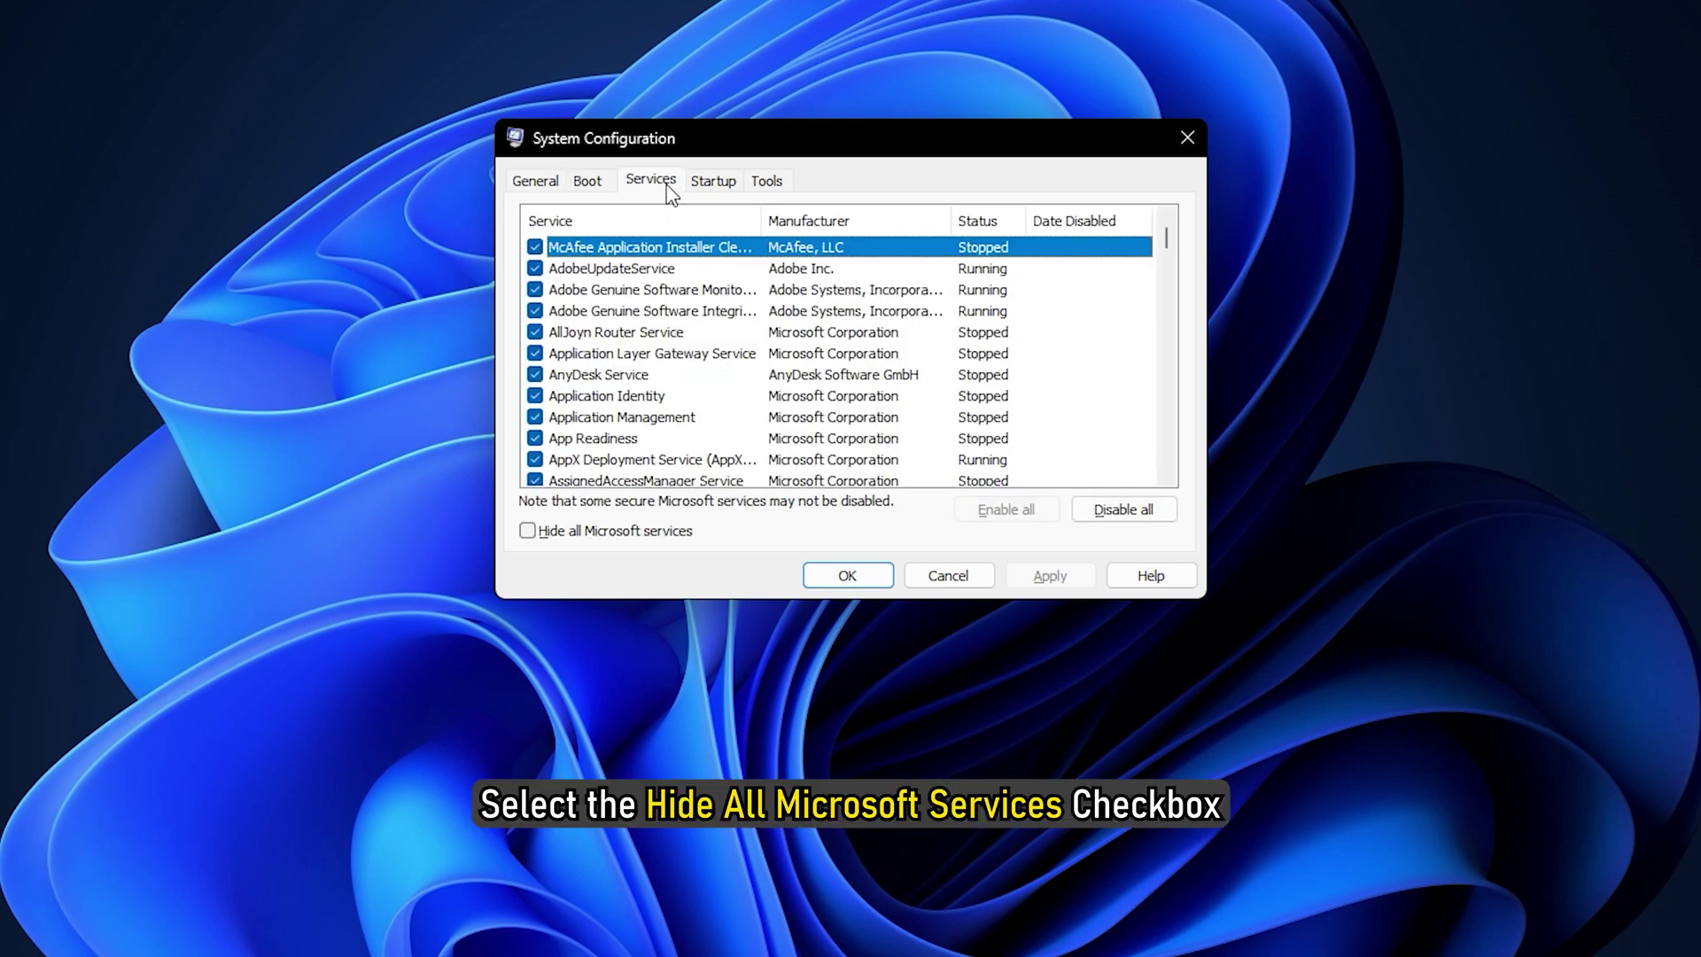
click(536, 531)
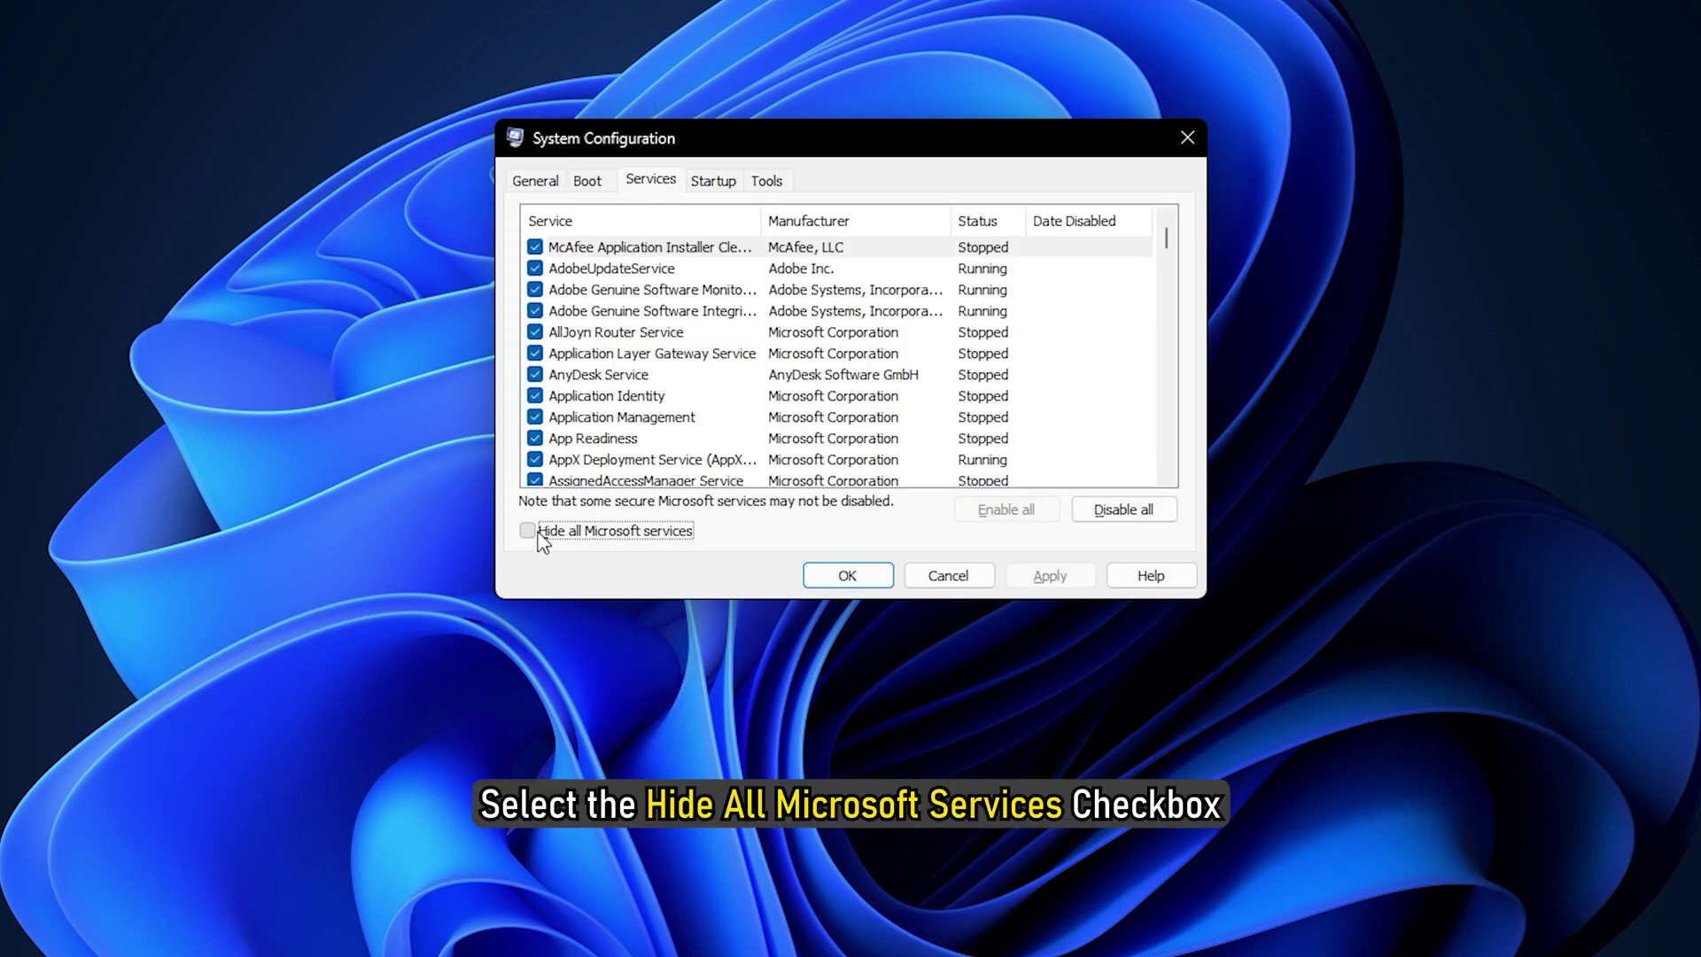
click(1173, 512)
click(1050, 576)
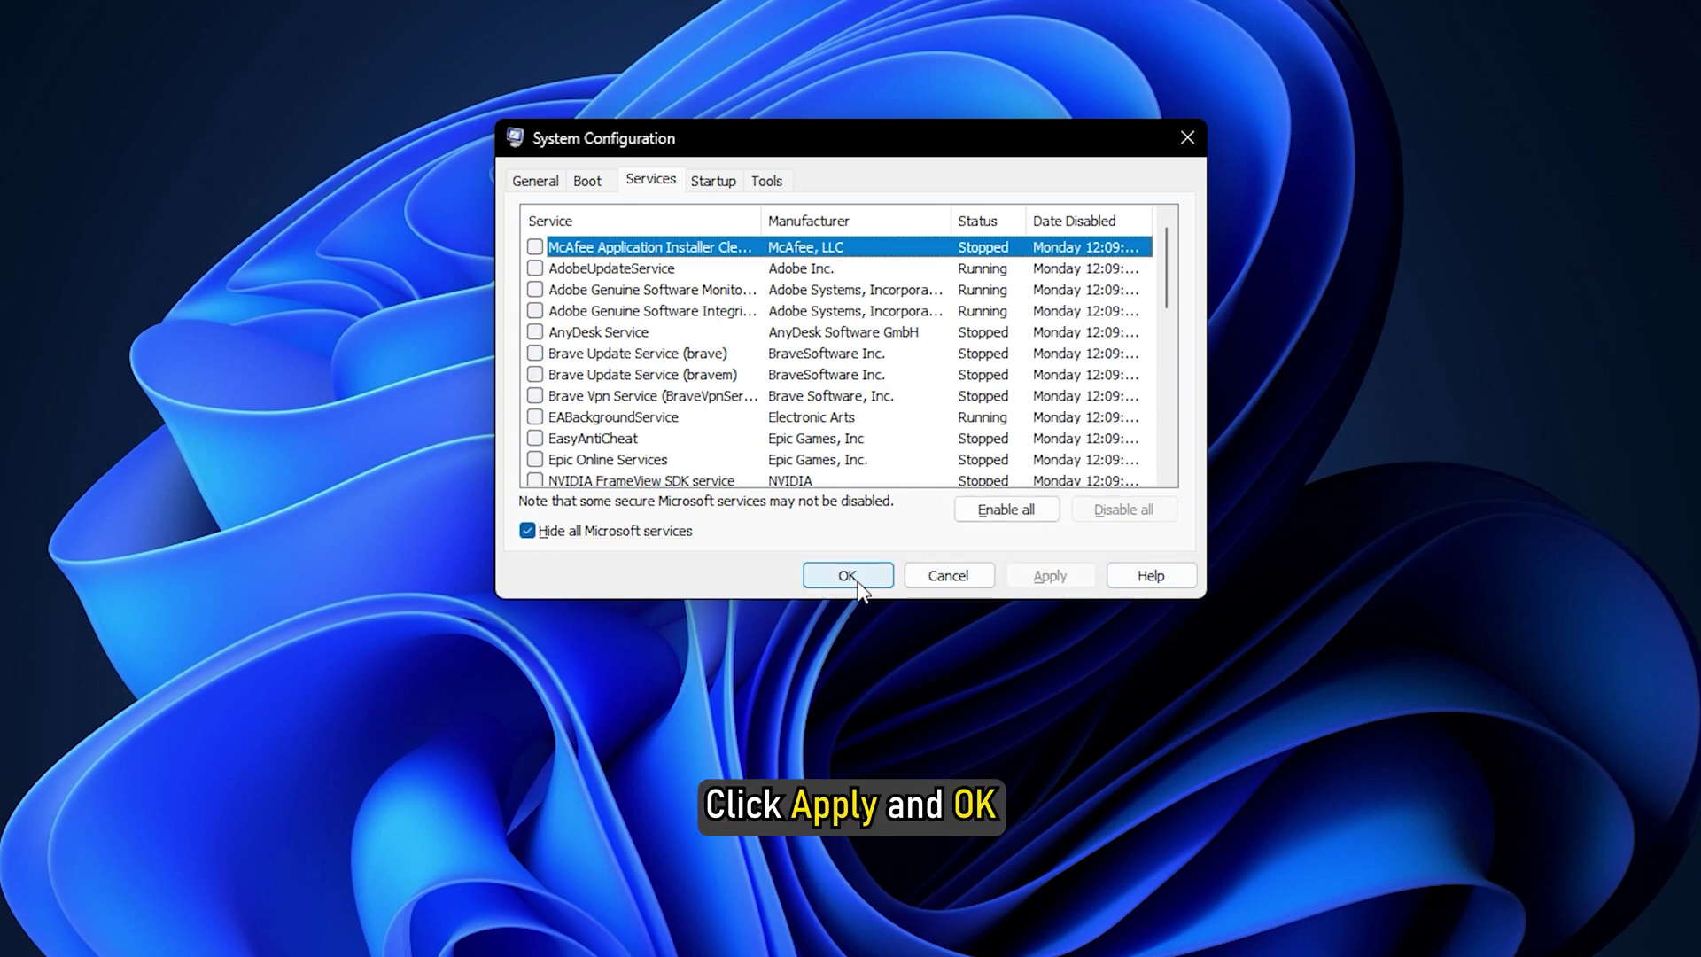
click(856, 578)
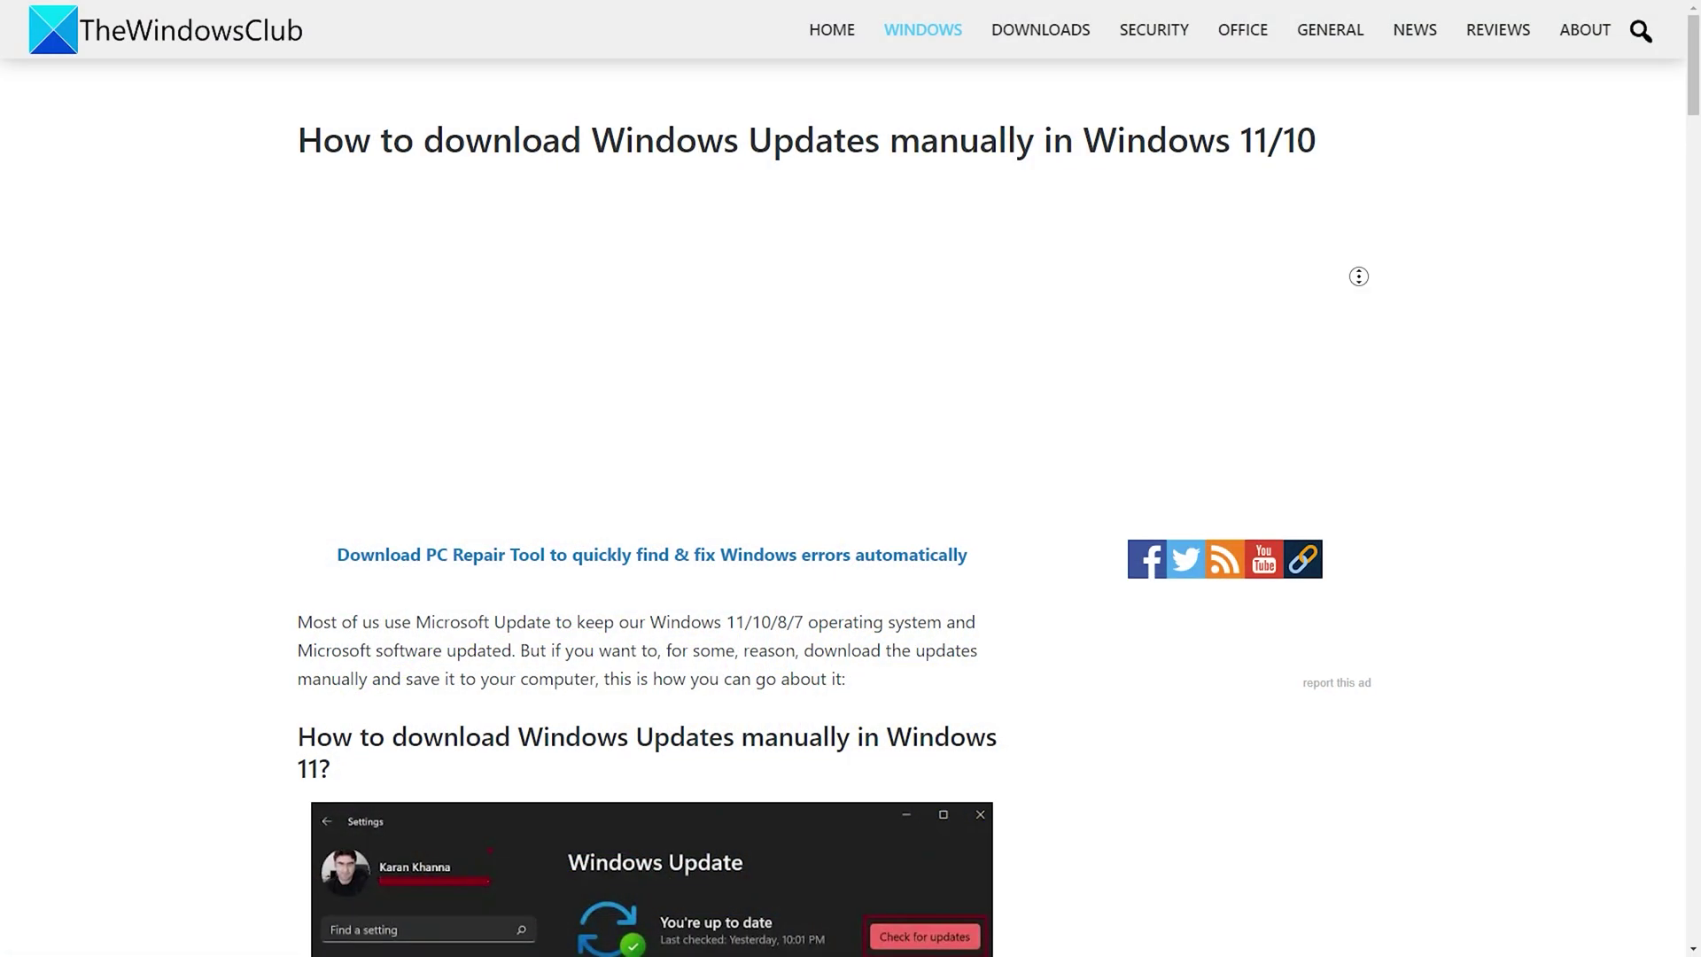
scroll(843, 479, down, 2)
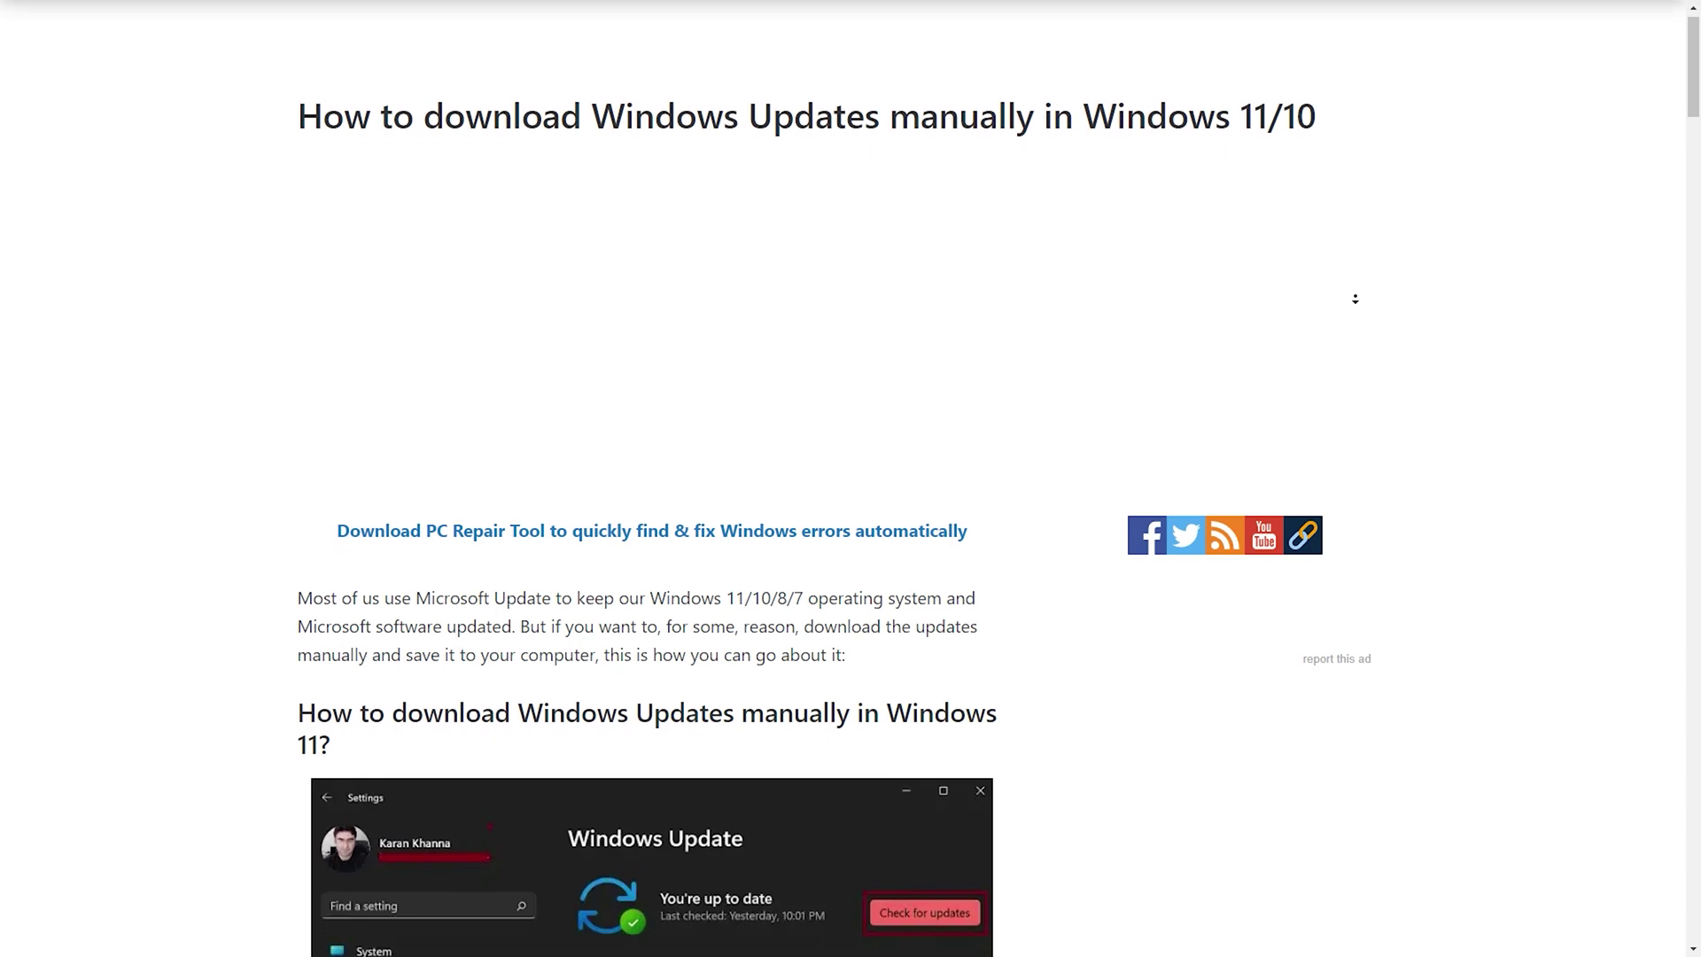
scroll(842, 479, down, 2)
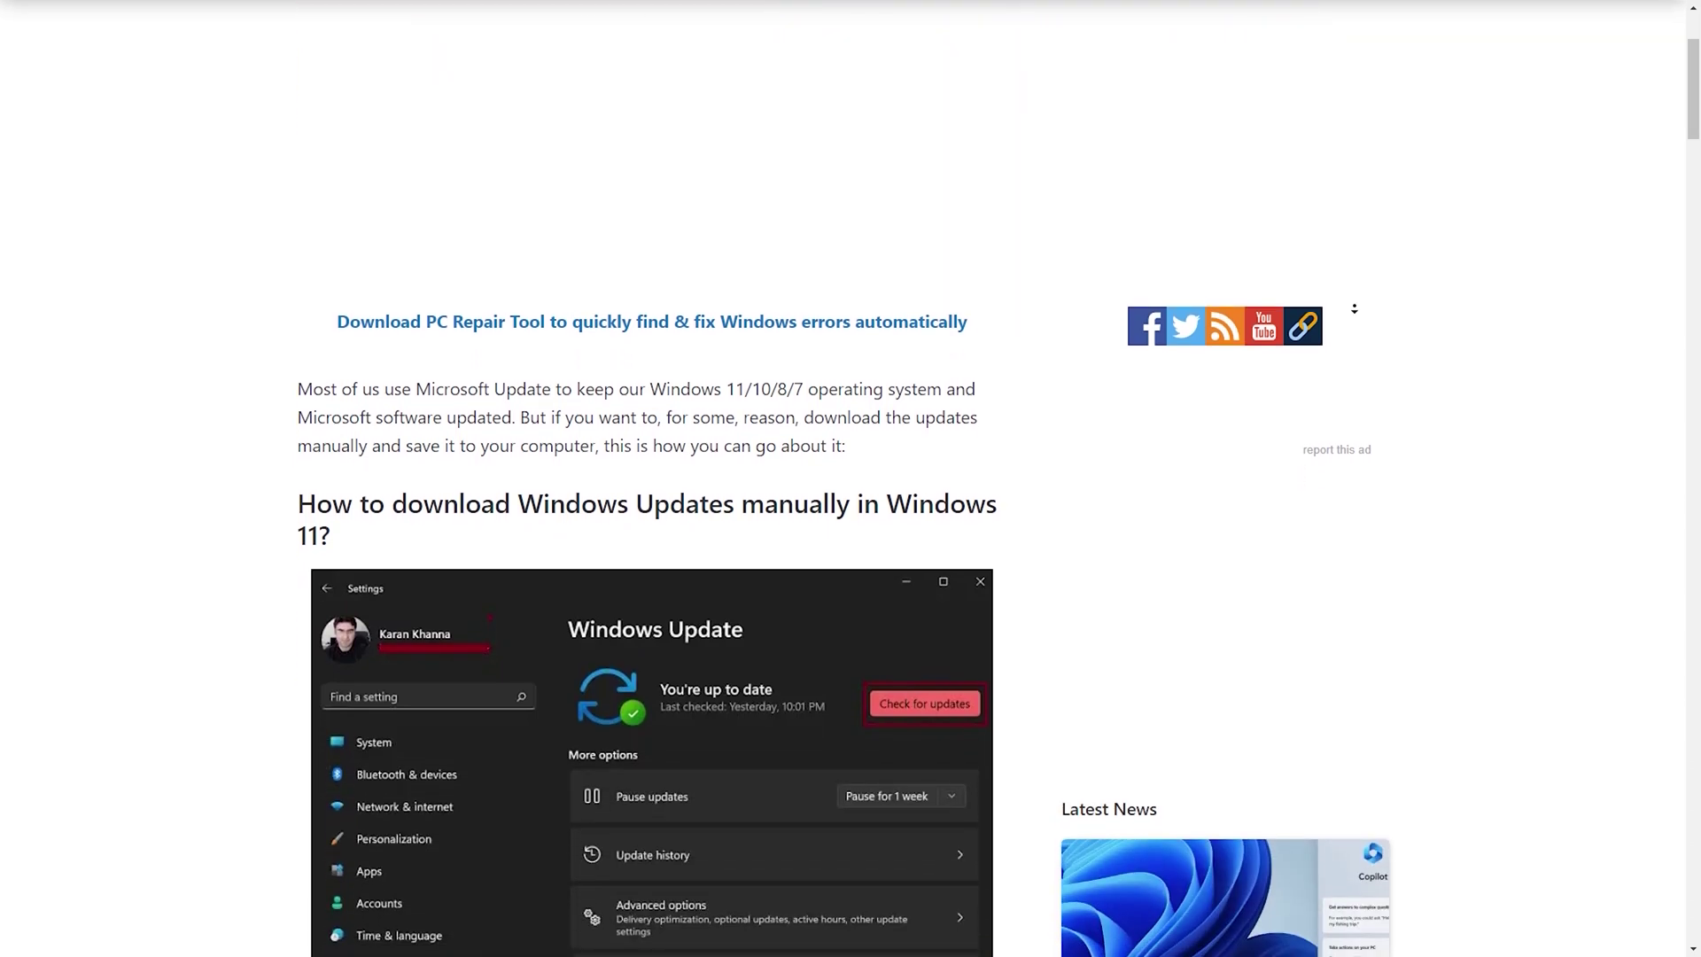